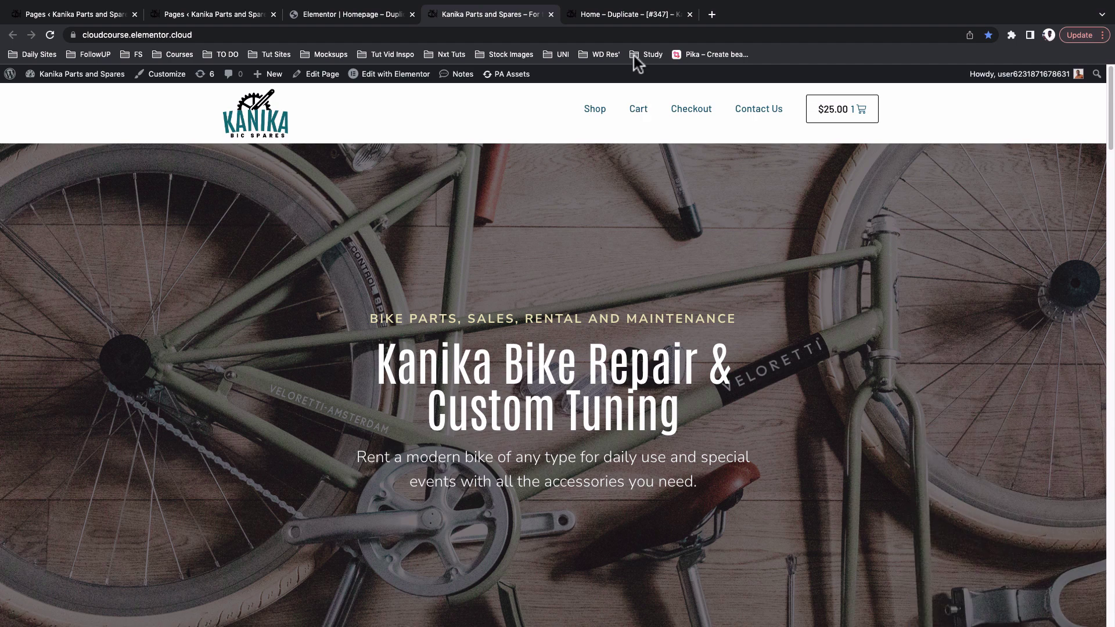
Step: On the Home – Duplicate page, advance the hero slider two slides, then view its background image sizes
{"action": "left_click", "coordinate": [640, 15]}
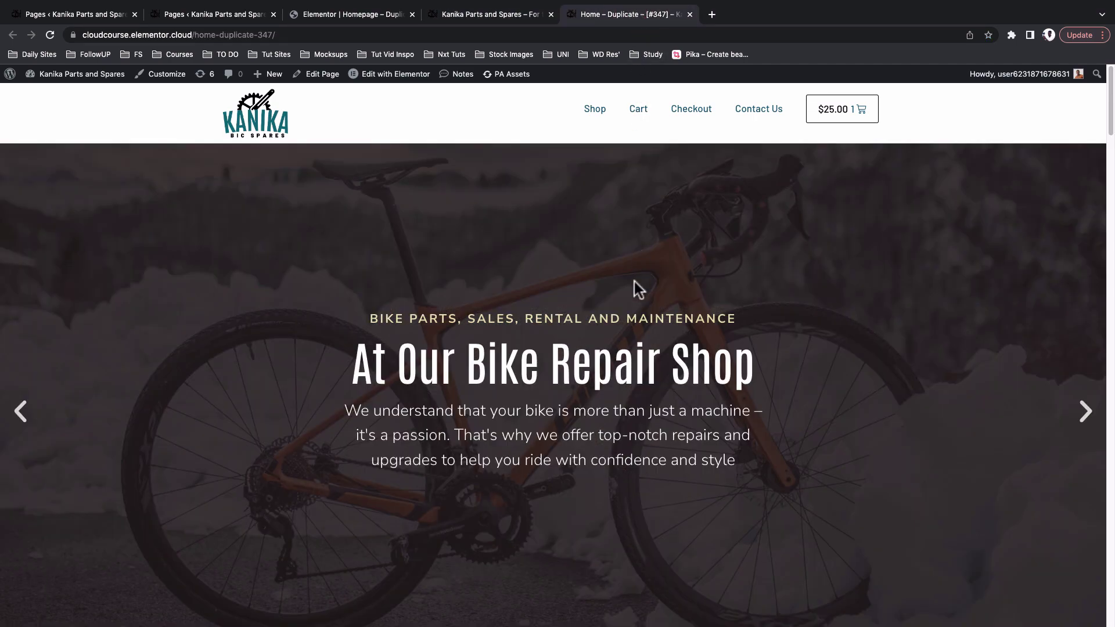
{"action": "left_click", "coordinate": [1084, 421]}
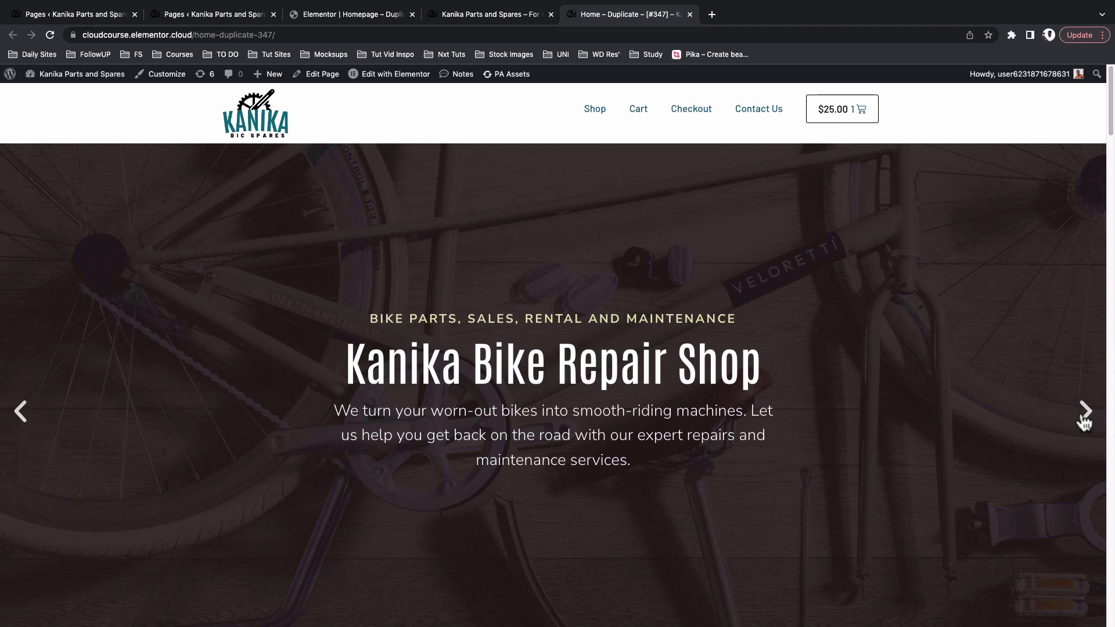
{"action": "left_click", "coordinate": [1084, 421]}
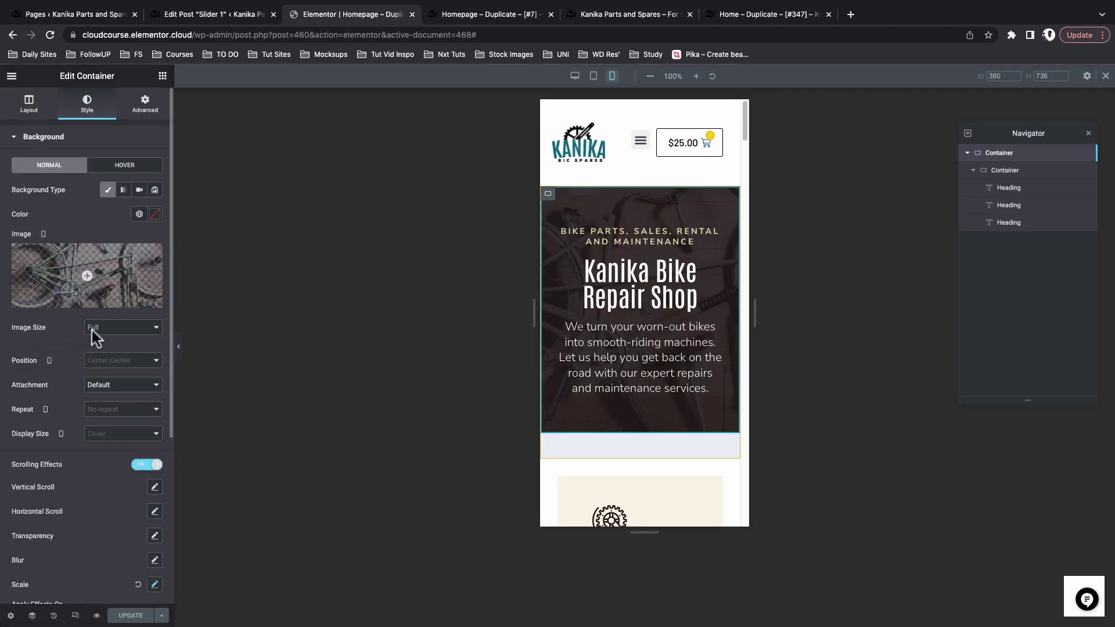
{"action": "left_click", "coordinate": [92, 329]}
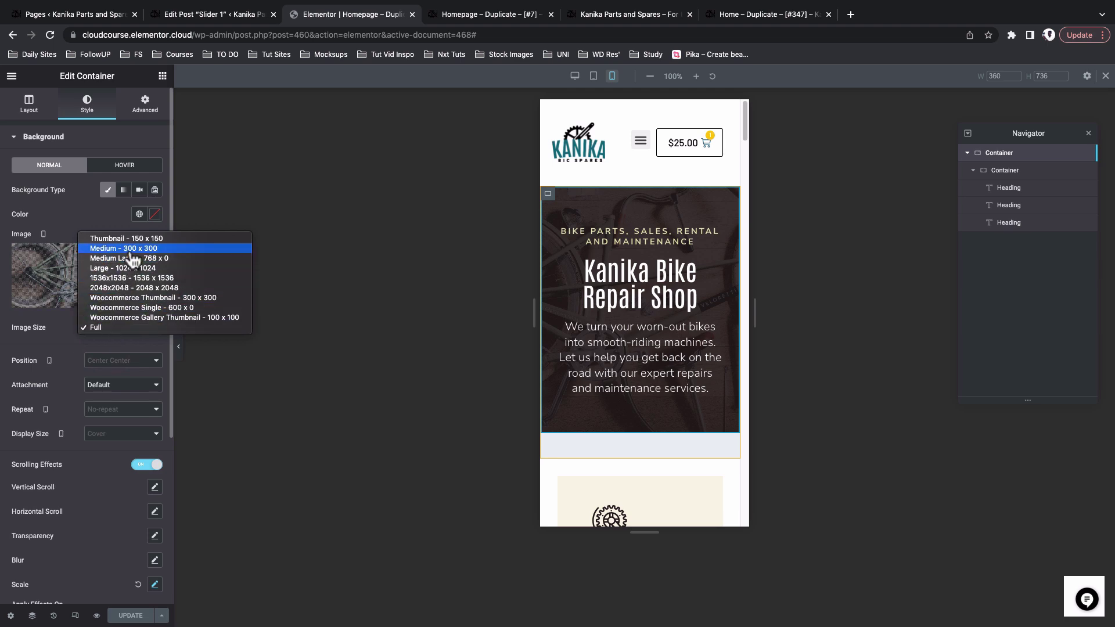
Step: Set the hero container's Background Overlay opacity to 0.85
{"action": "key", "text": "Escape"}
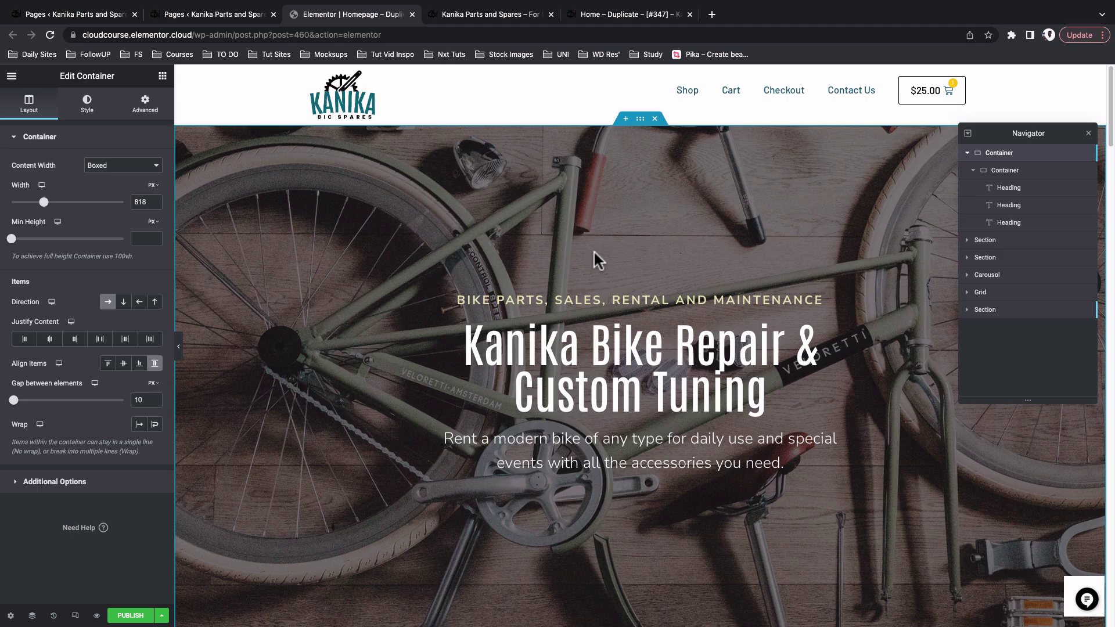
{"action": "left_click", "coordinate": [641, 122]}
{"action": "left_click", "coordinate": [94, 110]}
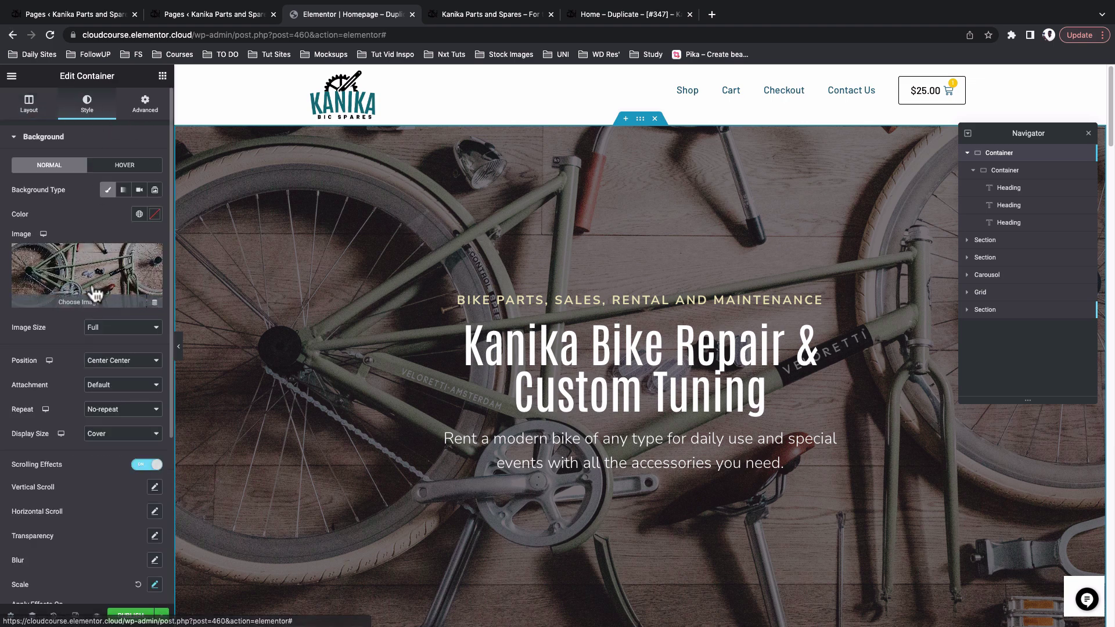
{"action": "left_click", "coordinate": [60, 138]}
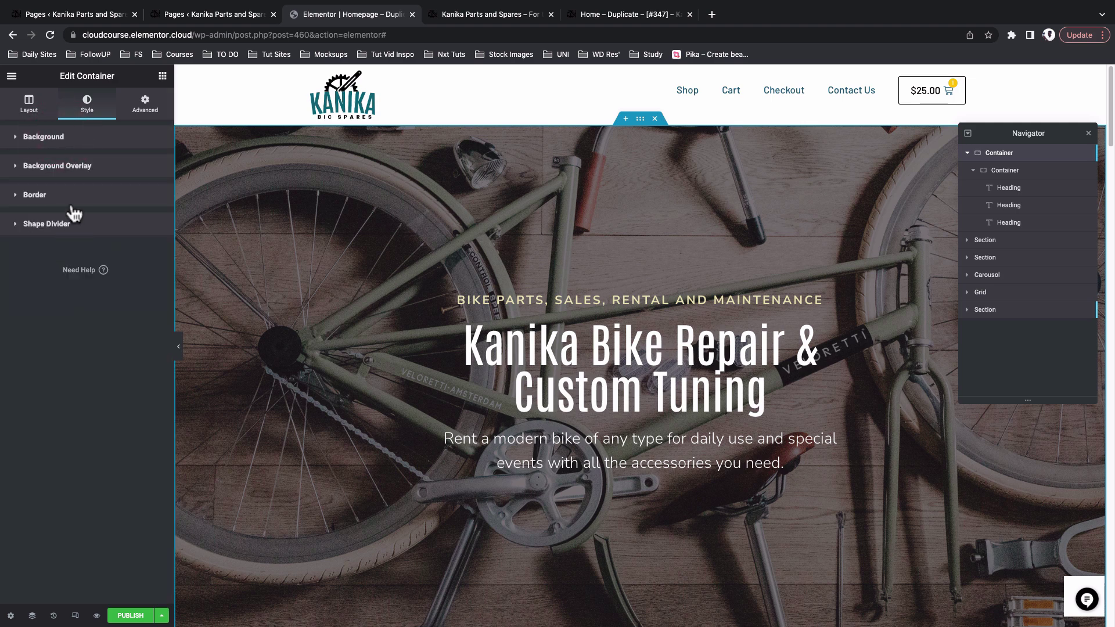
{"action": "left_click", "coordinate": [75, 168]}
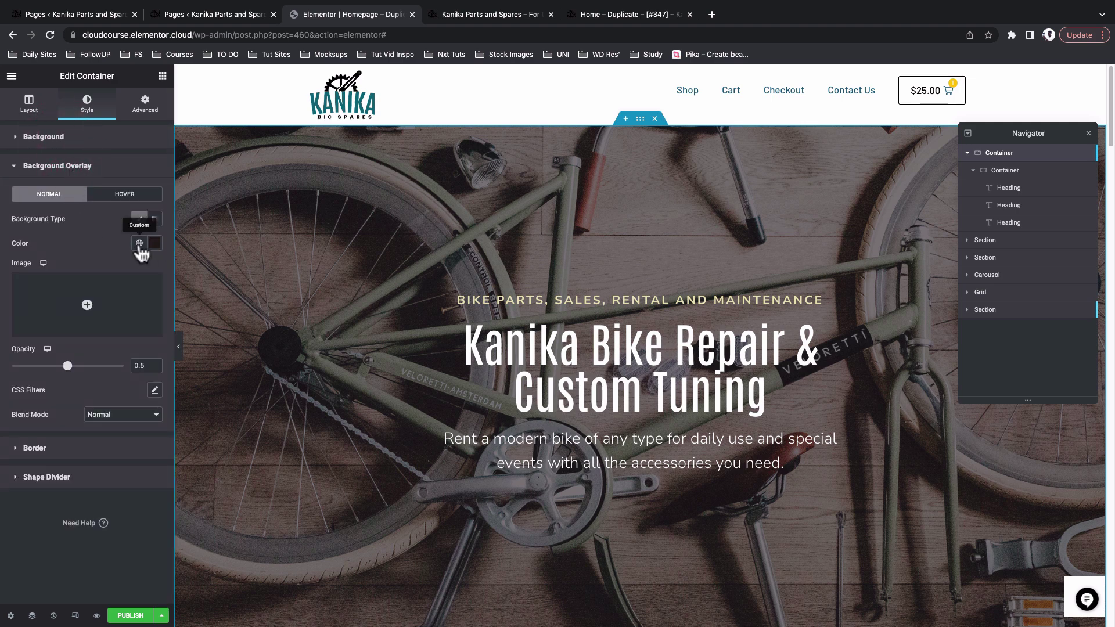
{"action": "left_click", "coordinate": [154, 246]}
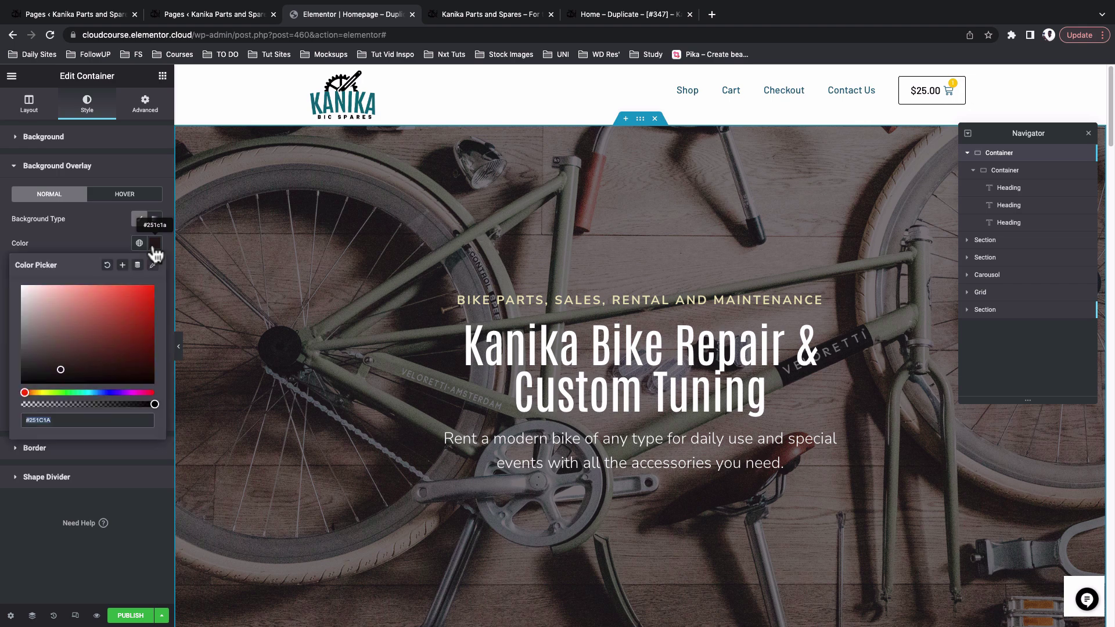
{"action": "left_click", "coordinate": [93, 246]}
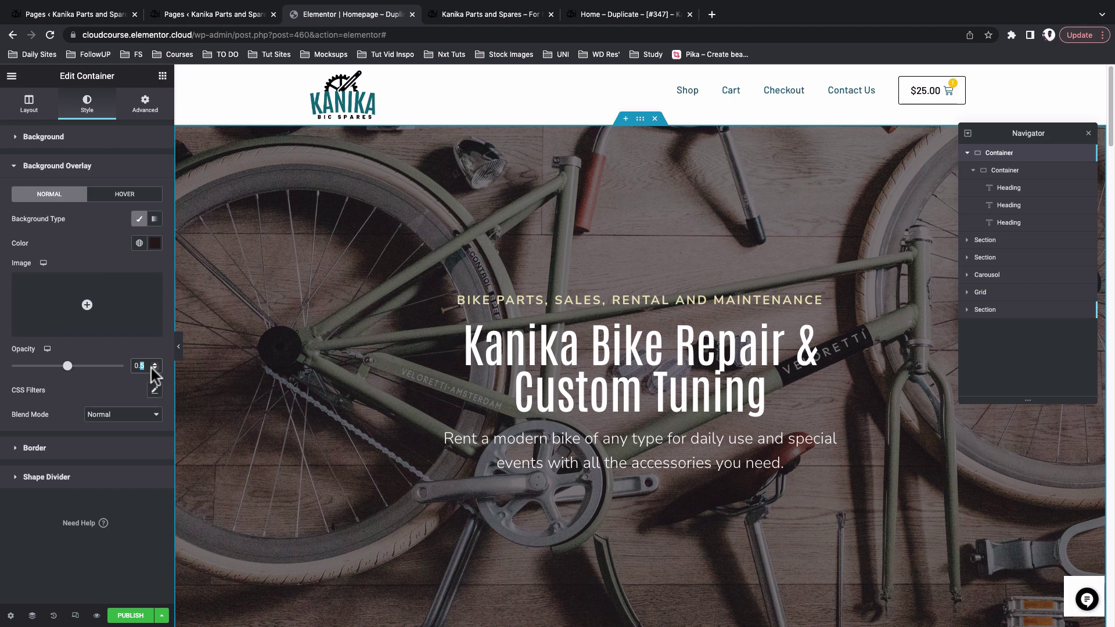
{"action": "type", "text": "85"}
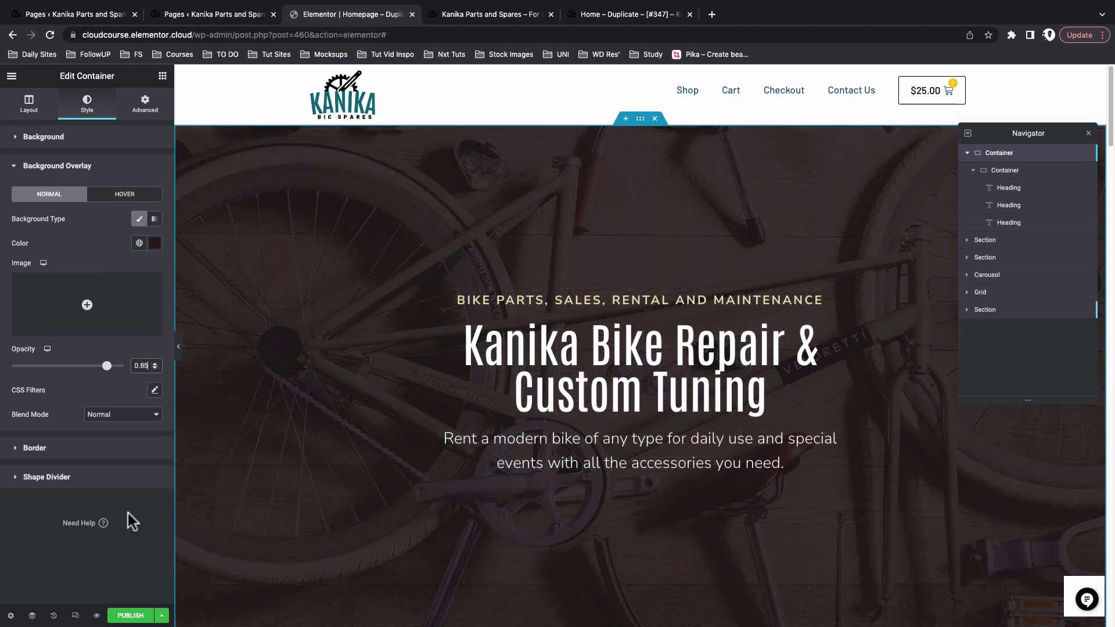
{"action": "left_click", "coordinate": [129, 514]}
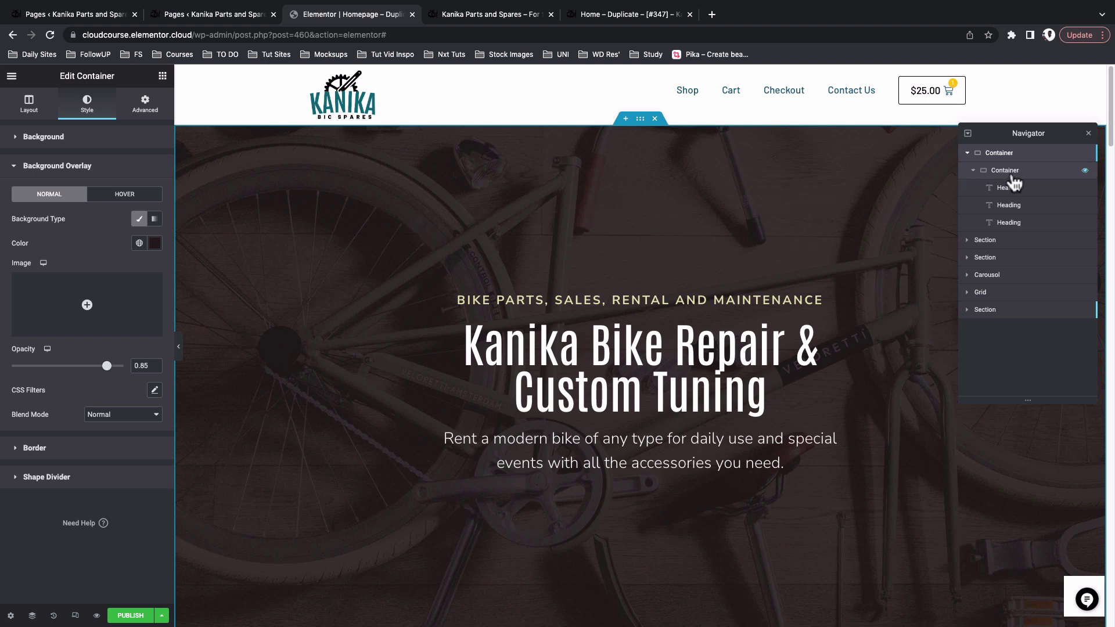
Step: In the inner container, inspect the tagline, main heading and descriptive paragraph heading settings
{"action": "left_click", "coordinate": [1010, 172]}
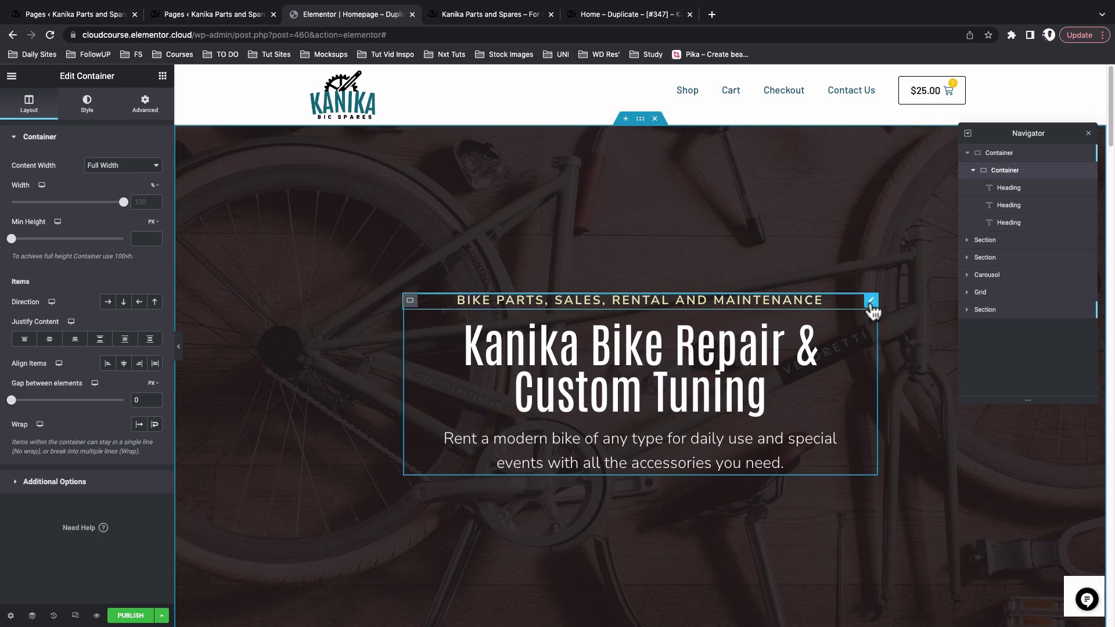
{"action": "left_click", "coordinate": [872, 305]}
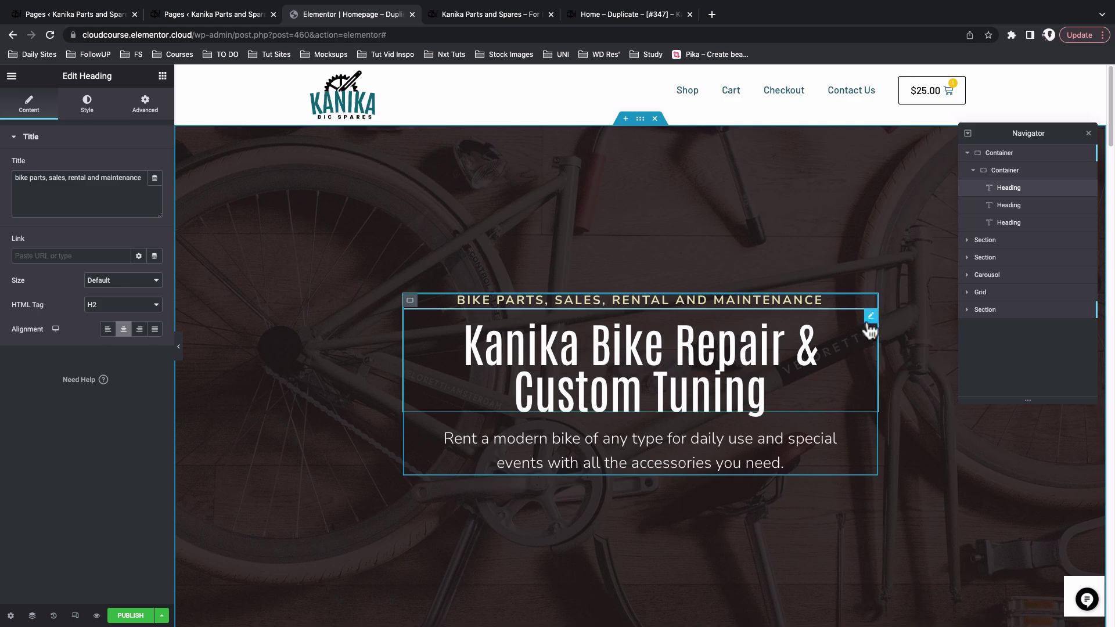
{"action": "left_click", "coordinate": [871, 319]}
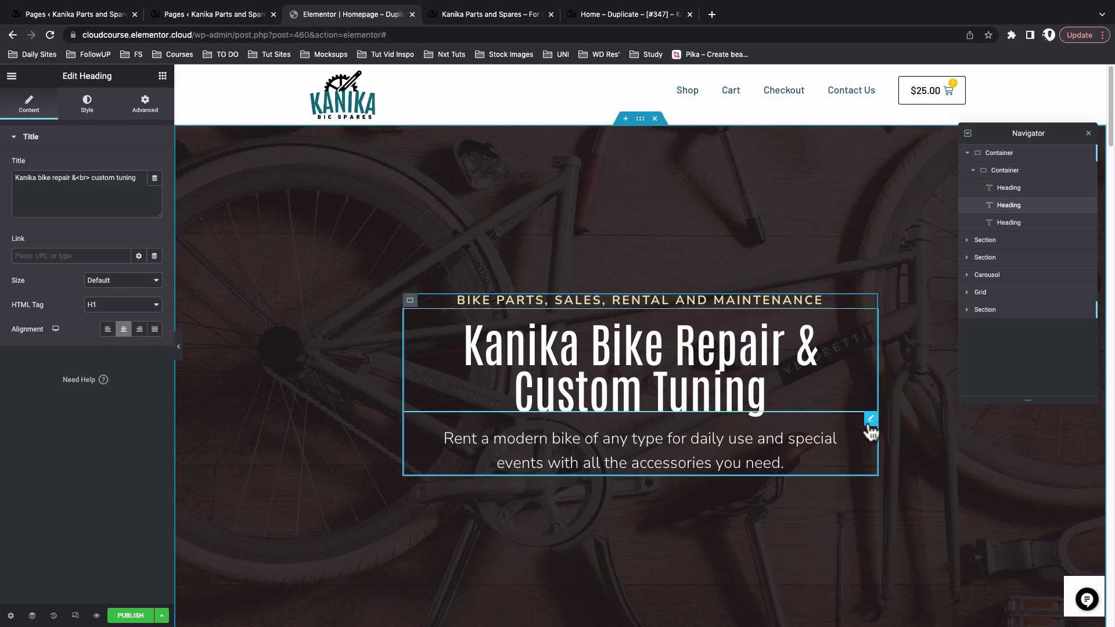
{"action": "left_click", "coordinate": [871, 420]}
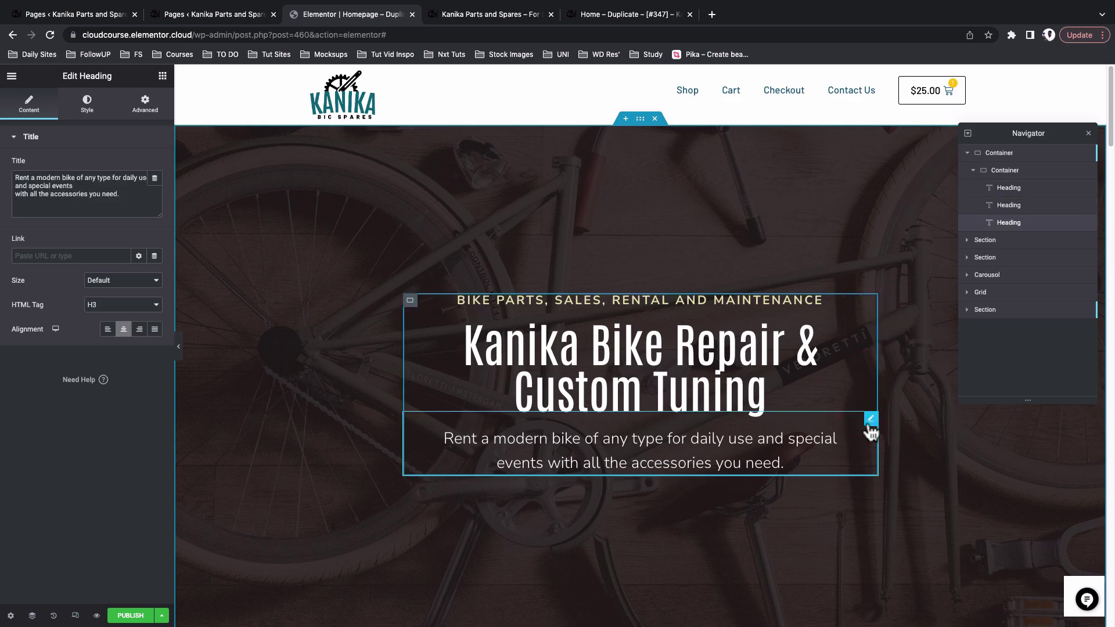
{"action": "scroll", "coordinate": [326, 297], "scroll_direction": "down", "scroll_amount": 1}
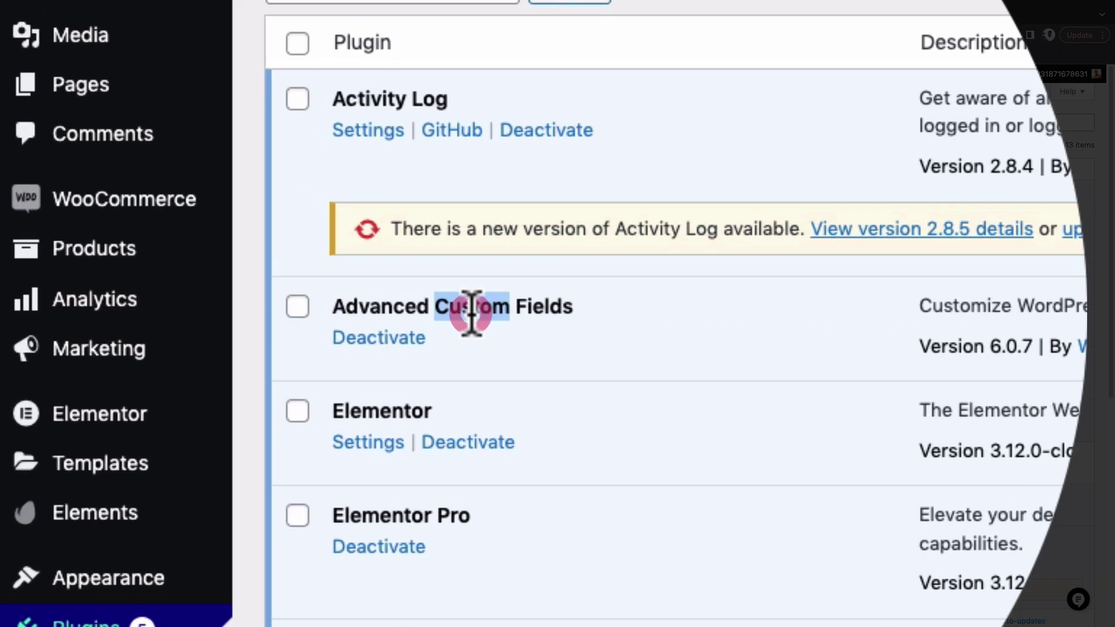
Step: Open the ACF 'Site slider' field group and scroll to its Location Rules
{"action": "triple_click", "coordinate": [189, 275]}
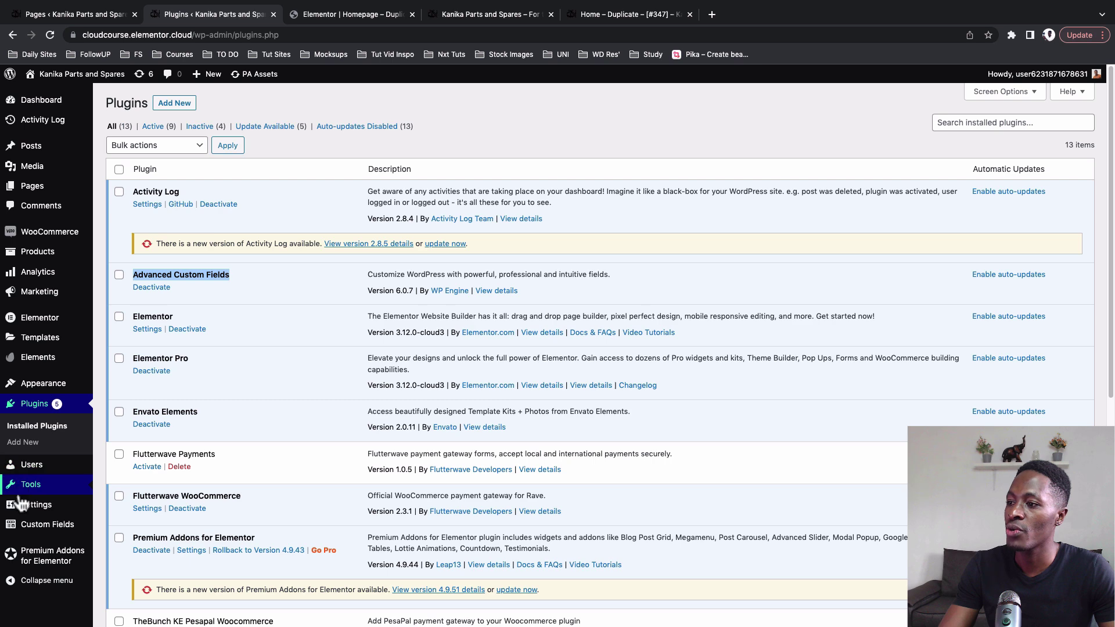
{"action": "left_click", "coordinate": [28, 529]}
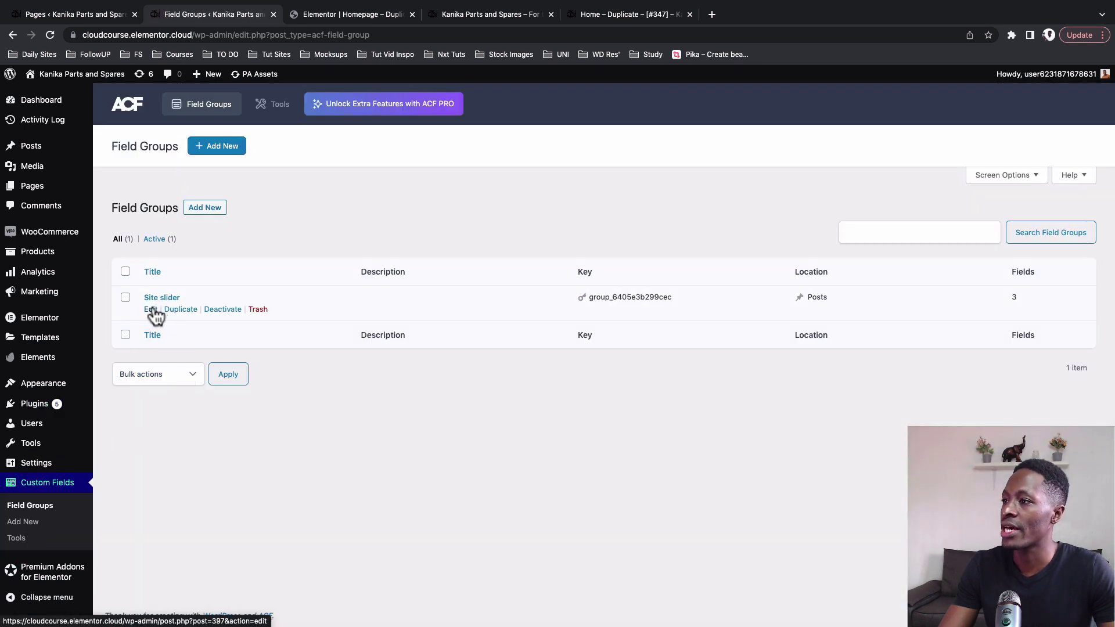
{"action": "left_click", "coordinate": [151, 311]}
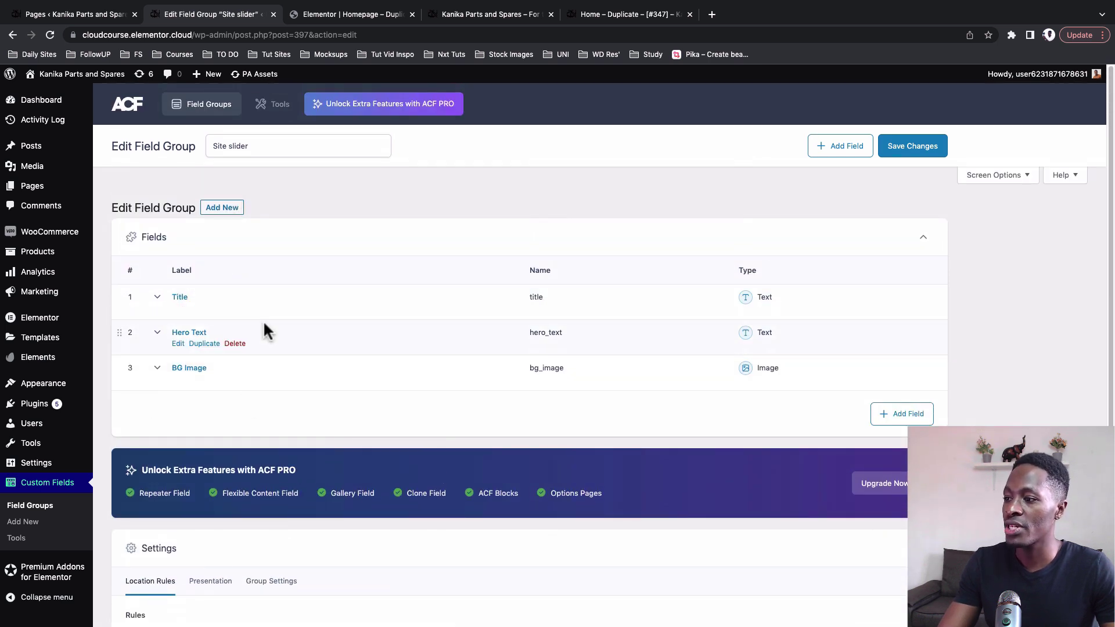
{"action": "scroll", "coordinate": [263, 320], "scroll_direction": "down", "scroll_amount": 3}
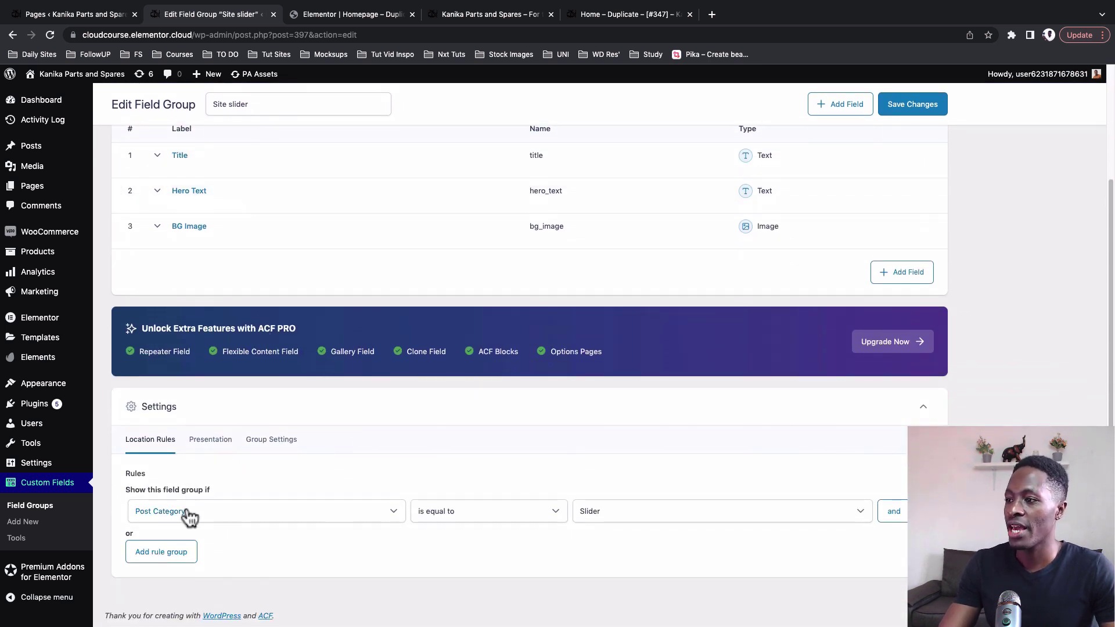
Step: Start a new Slider-category post and begin filling its Title, Hero Text and BG Image fields
{"action": "left_click", "coordinate": [610, 512]}
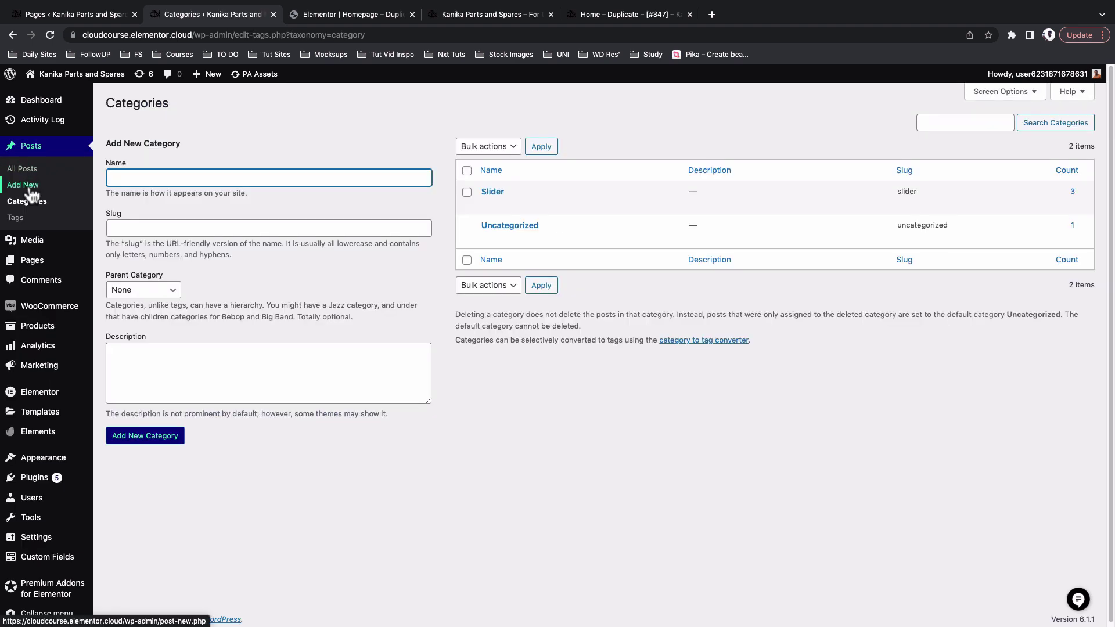
{"action": "left_click", "coordinate": [30, 187]}
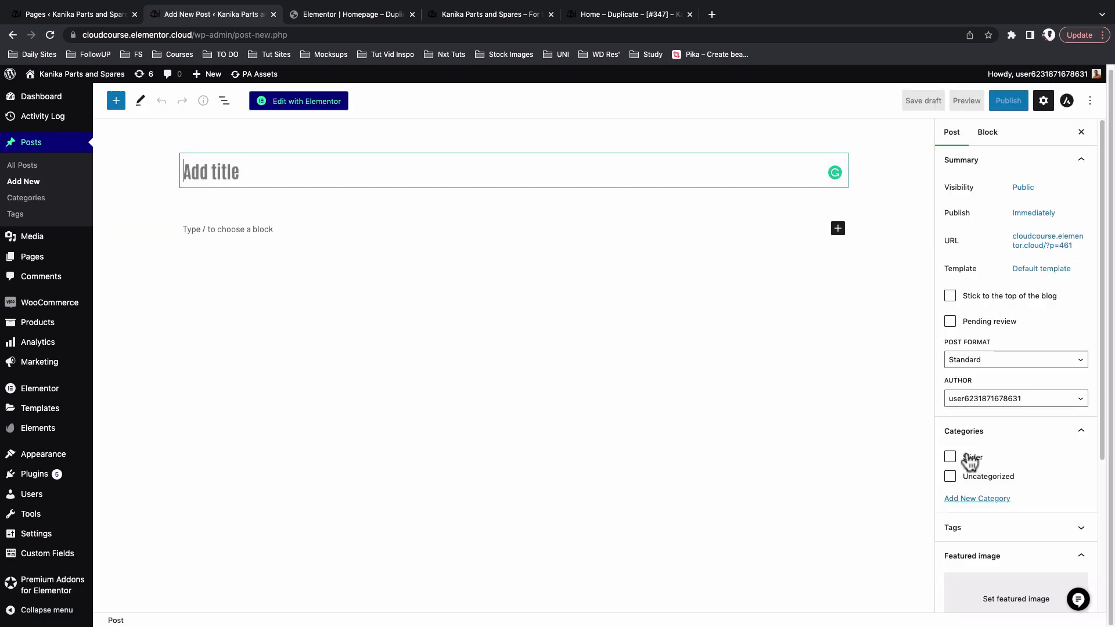
{"action": "left_click", "coordinate": [969, 457]}
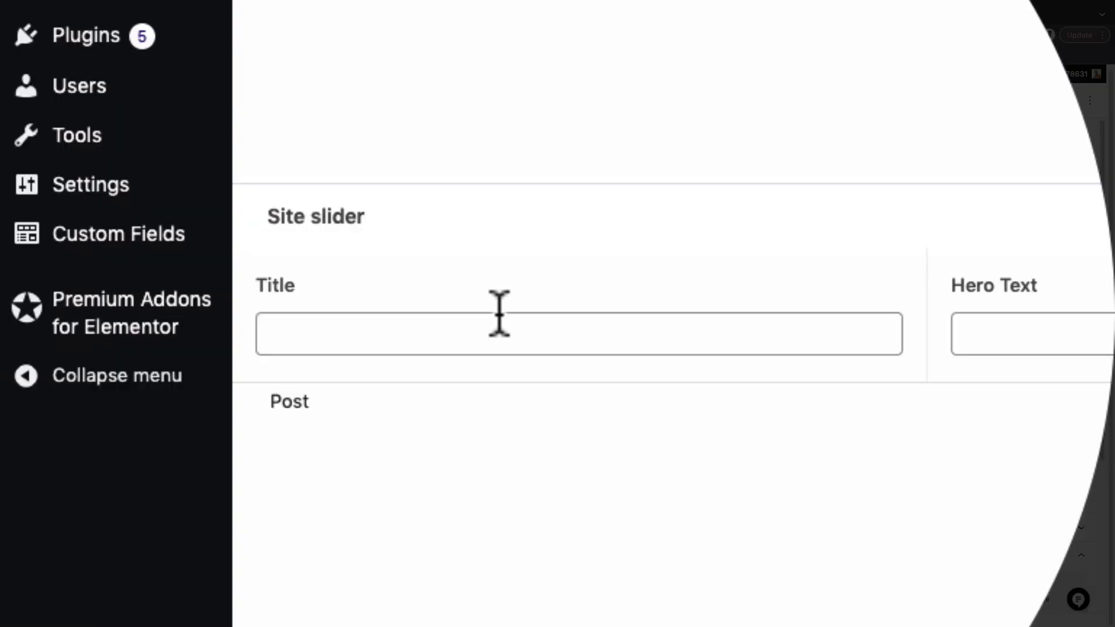
{"action": "left_click", "coordinate": [200, 586]}
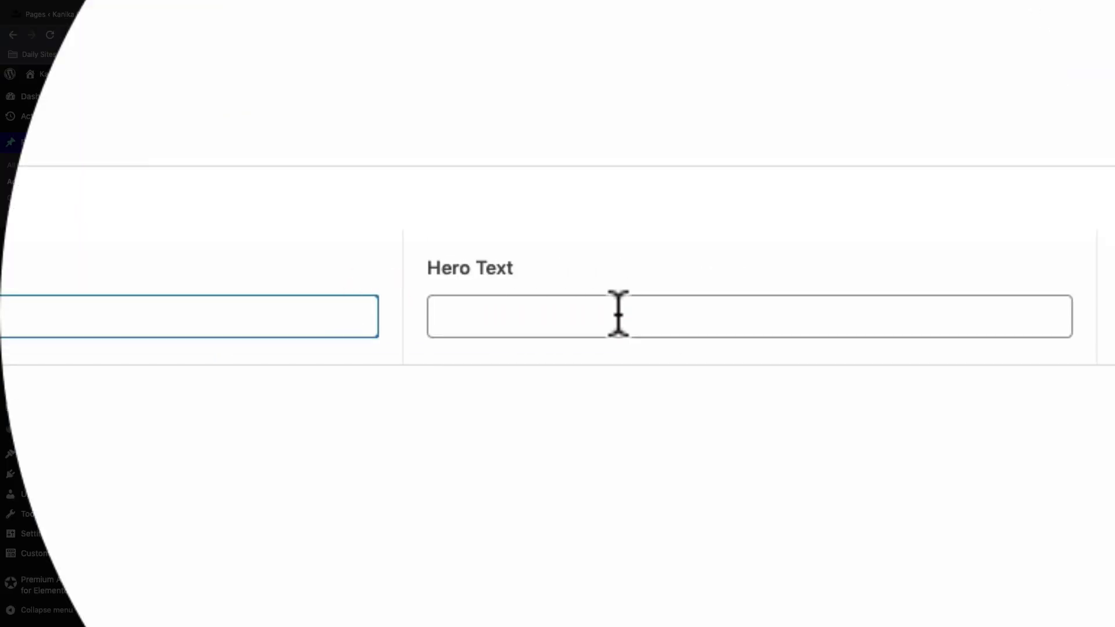
{"action": "left_click", "coordinate": [456, 594]}
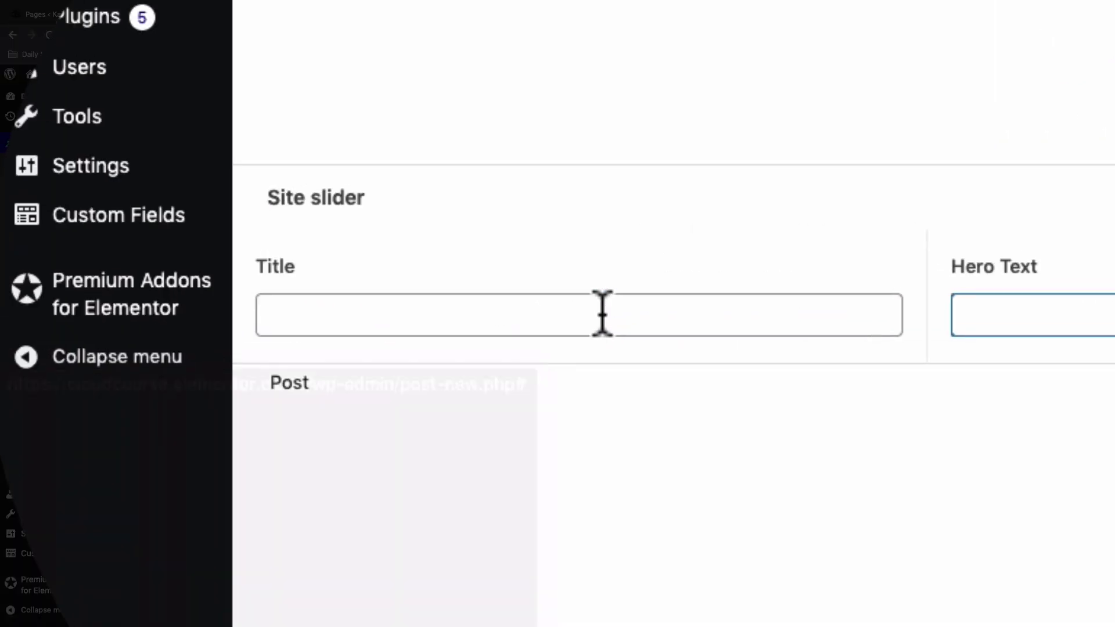
{"action": "left_click", "coordinate": [602, 313]}
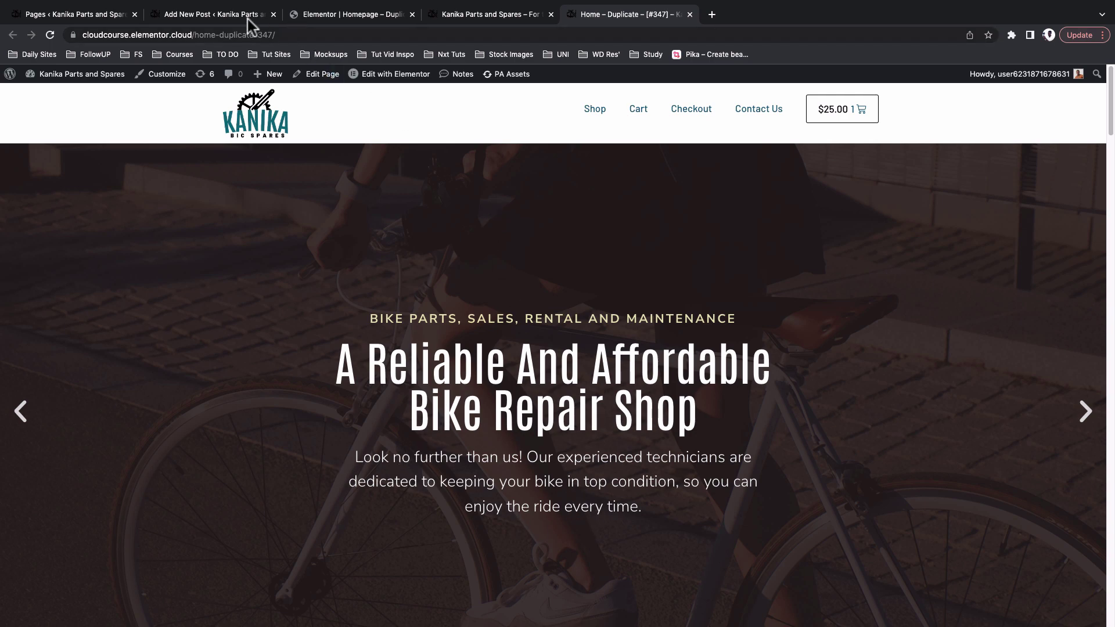
{"action": "left_click", "coordinate": [227, 15]}
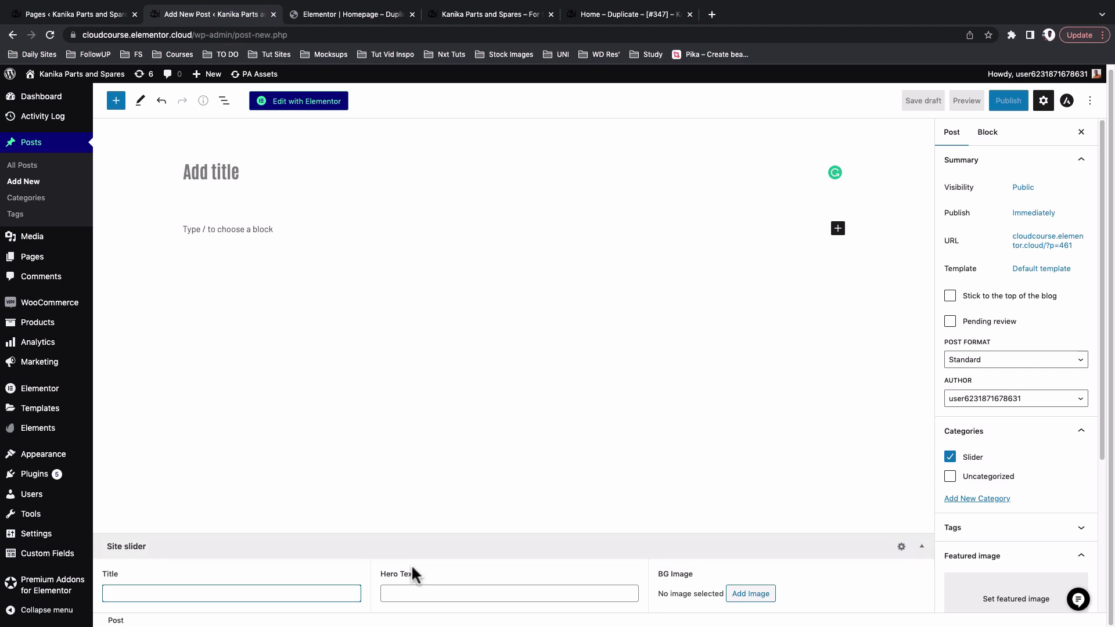
{"action": "left_click", "coordinate": [751, 596]}
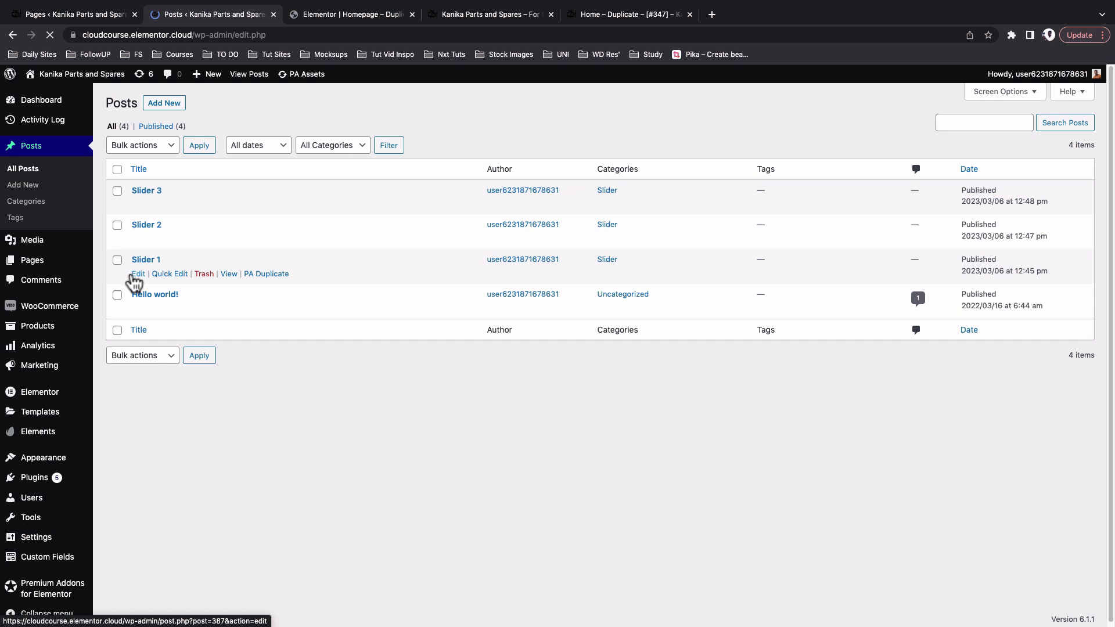
Step: Open the Slider 1 post and select its Hero Text value
{"action": "left_click", "coordinate": [139, 276]}
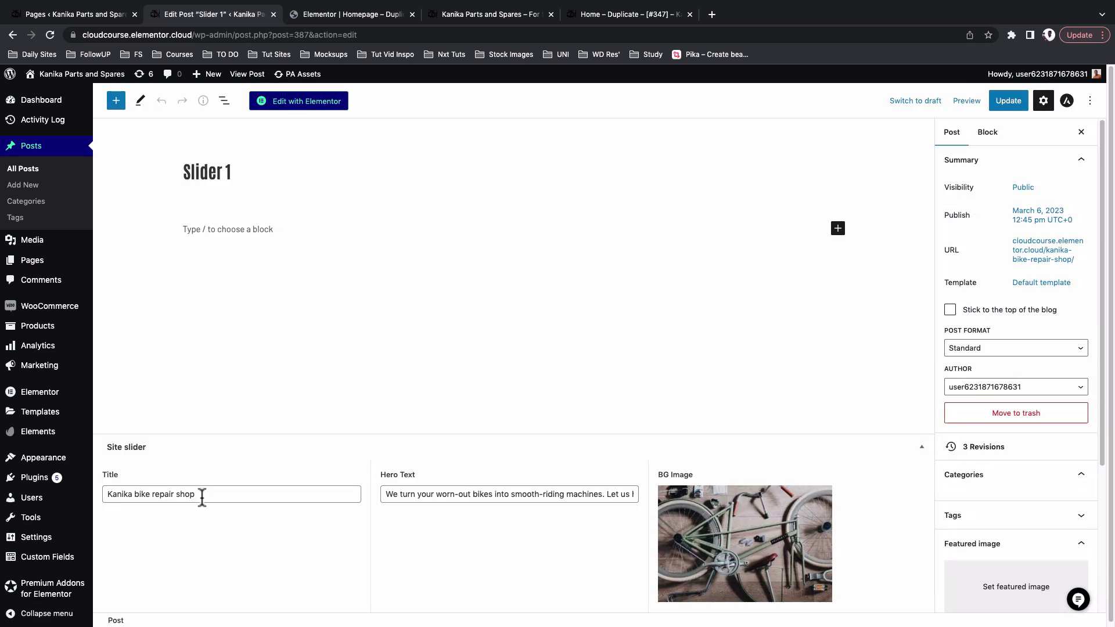
{"action": "triple_click", "coordinate": [424, 494]}
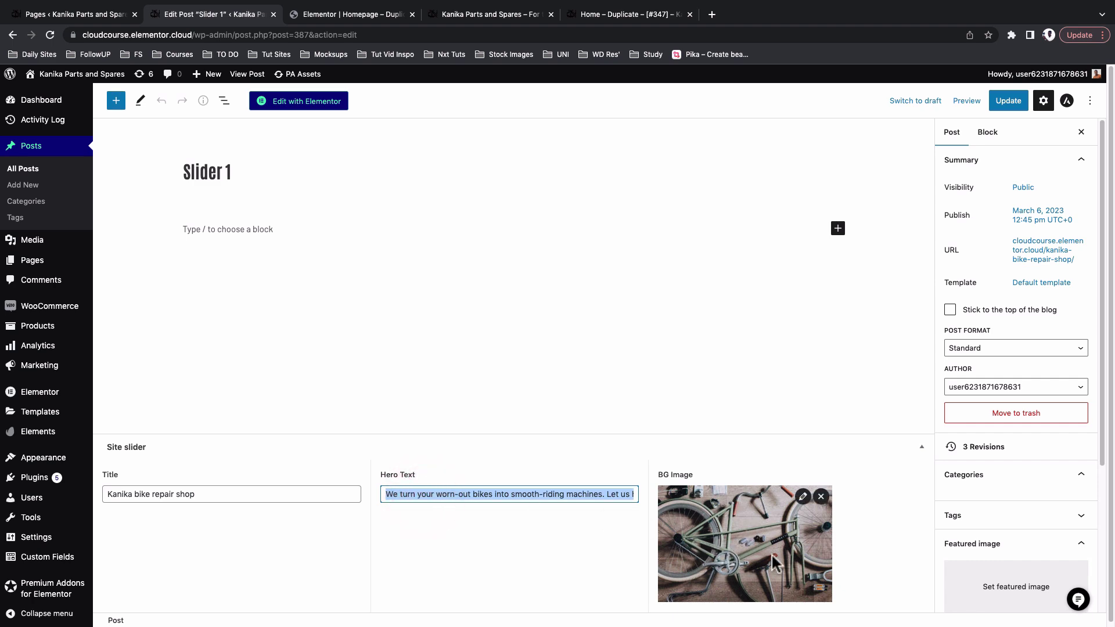
Step: On the Home – Duplicate page, advance the hero slider to the third slide
{"action": "left_click", "coordinate": [636, 15]}
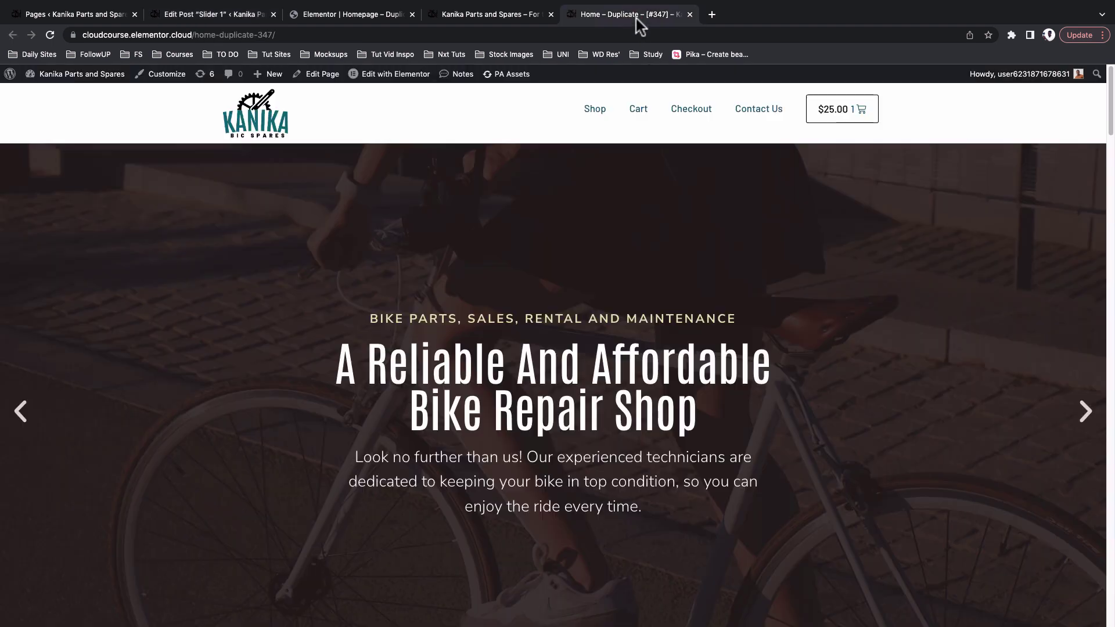
{"action": "left_click", "coordinate": [1085, 418]}
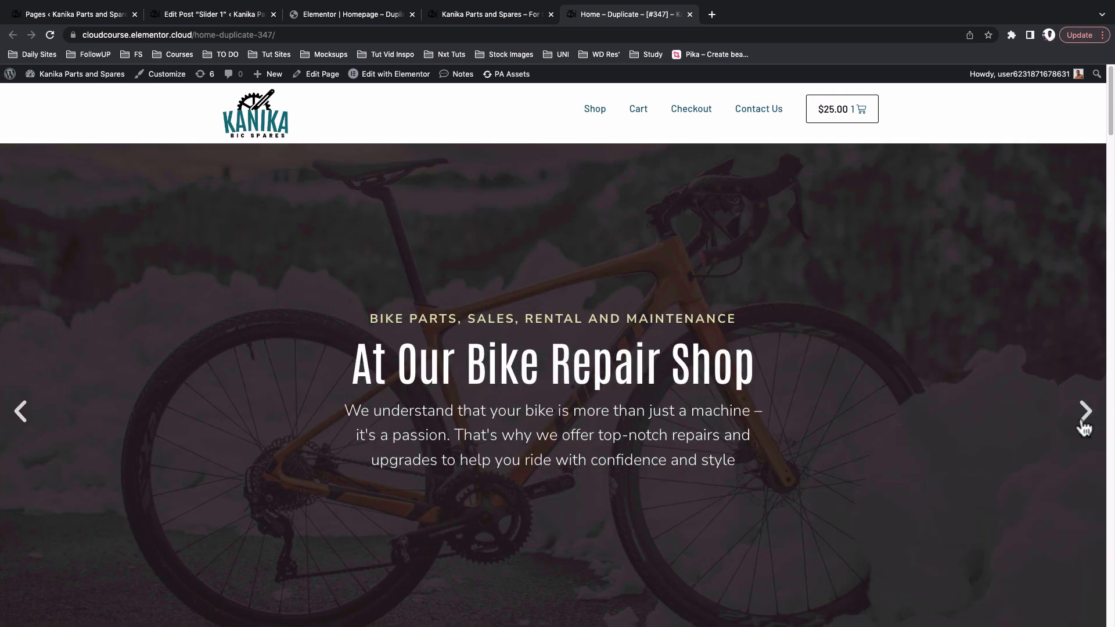
{"action": "left_click", "coordinate": [1084, 428]}
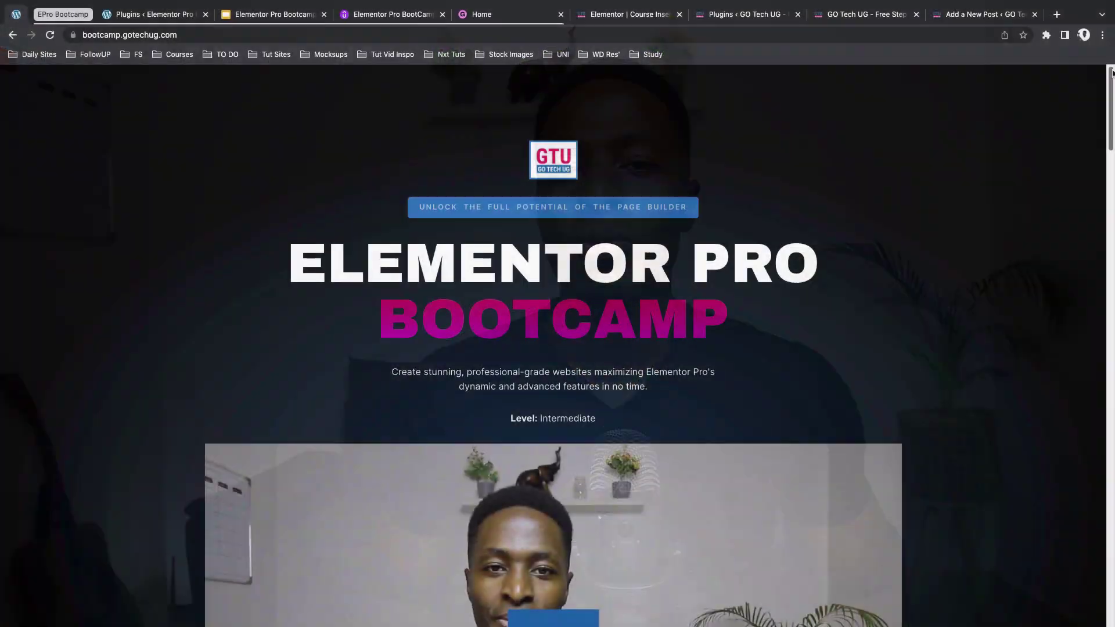
{"action": "left_click_drag", "start_coordinate": [1112, 73], "coordinate": [1112, 85]}
{"action": "scroll", "coordinate": [1111, 95], "scroll_direction": "down", "scroll_amount": 3}
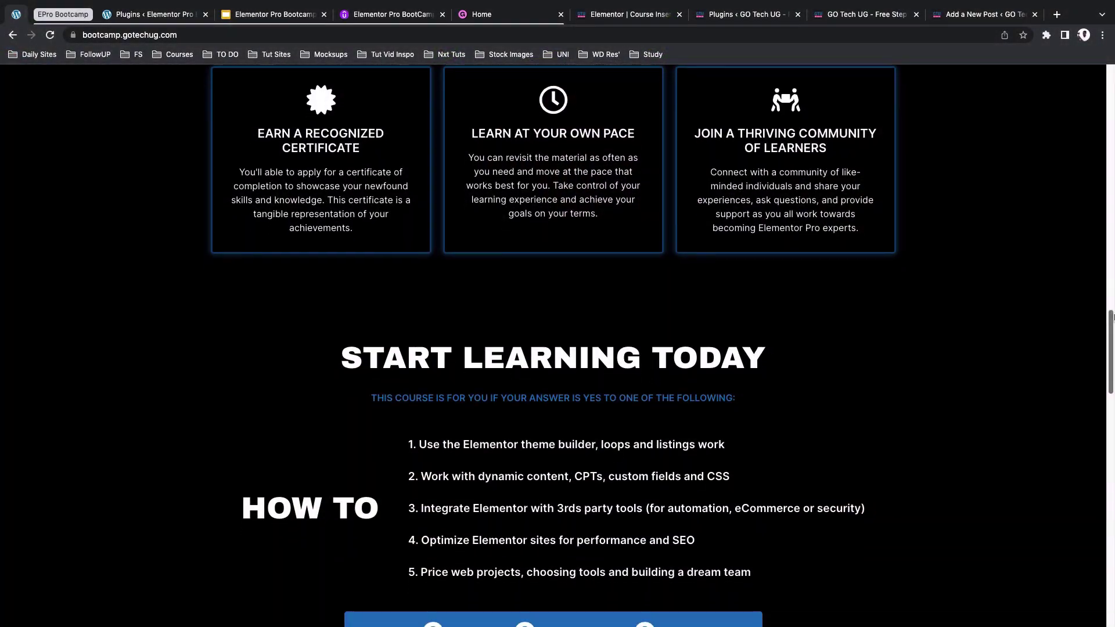
{"action": "scroll", "coordinate": [1111, 351], "scroll_direction": "down", "scroll_amount": 6}
{"action": "scroll", "coordinate": [1111, 351], "scroll_direction": "down", "scroll_amount": 6}
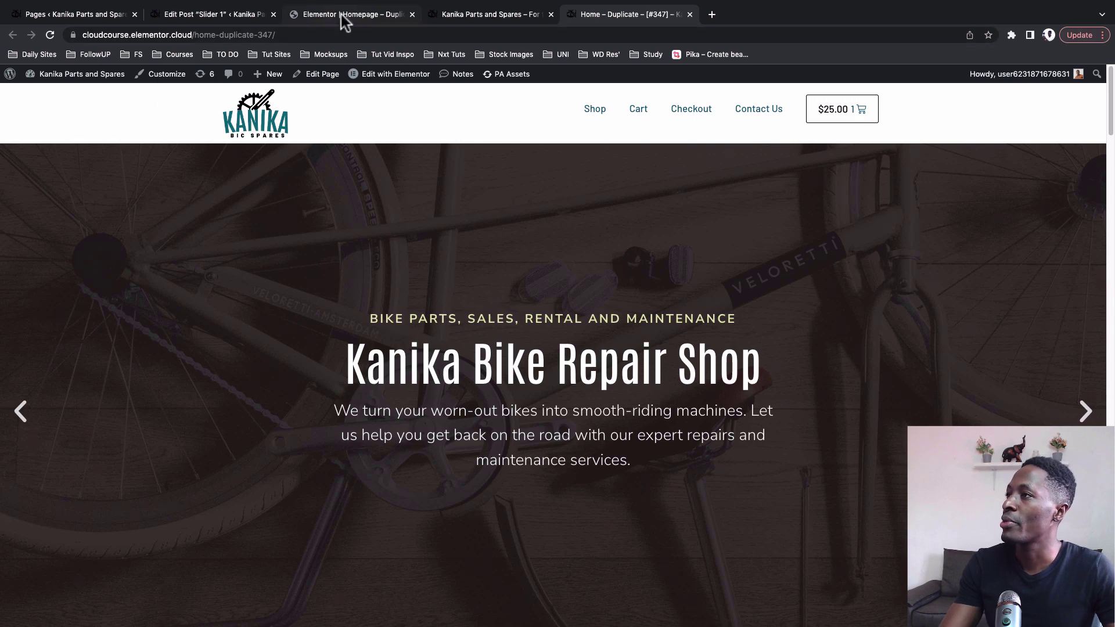
Step: Link the hero's main heading to the ACF Field dynamic tag with the Title key
{"action": "left_click", "coordinate": [340, 14]}
{"action": "left_click", "coordinate": [872, 281]}
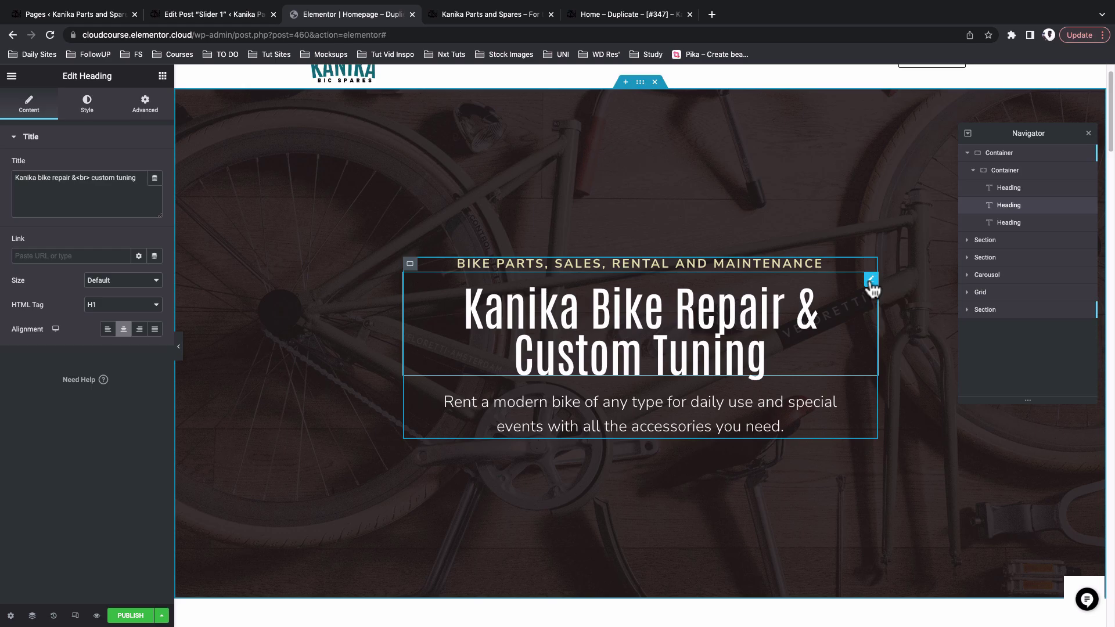
{"action": "left_click", "coordinate": [865, 265]}
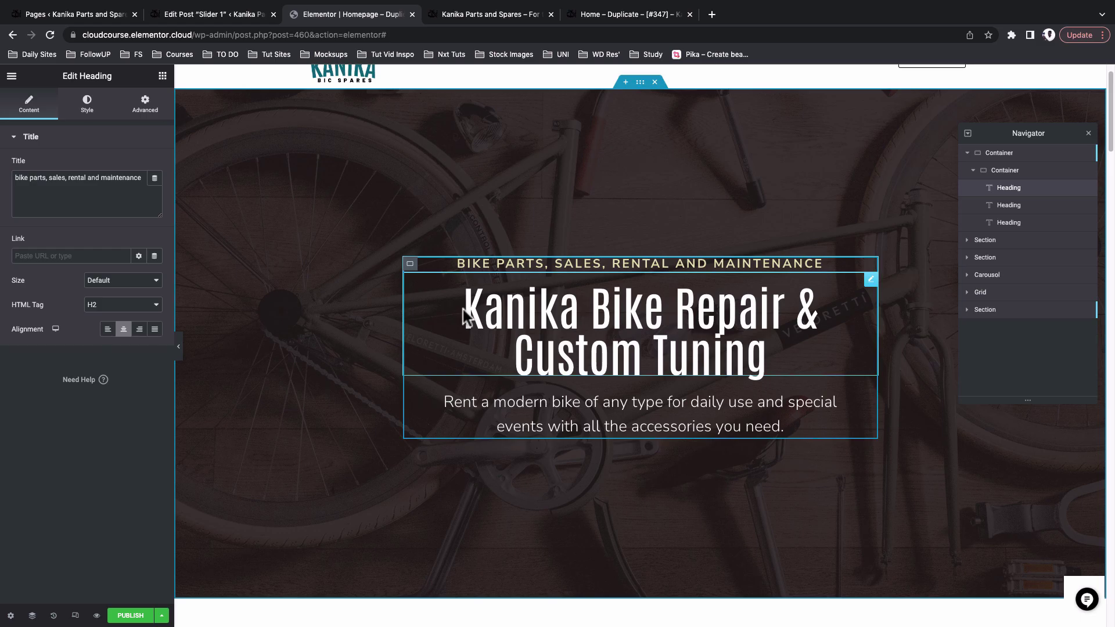
{"action": "left_click", "coordinate": [870, 289]}
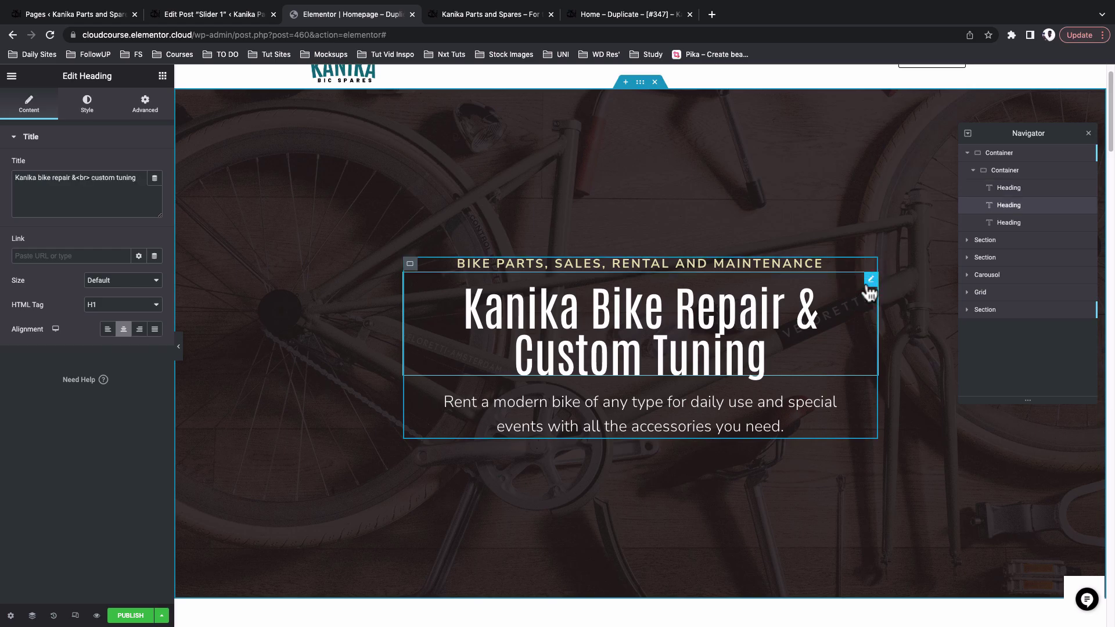
{"action": "left_click", "coordinate": [155, 179]}
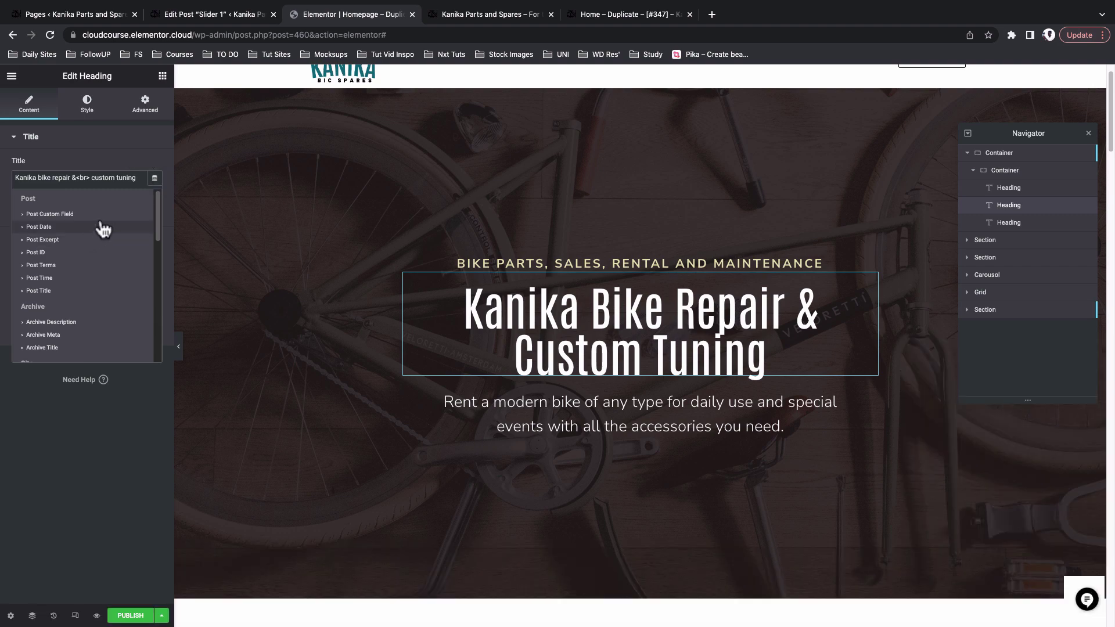
{"action": "scroll", "coordinate": [103, 230], "scroll_direction": "down", "scroll_amount": 10}
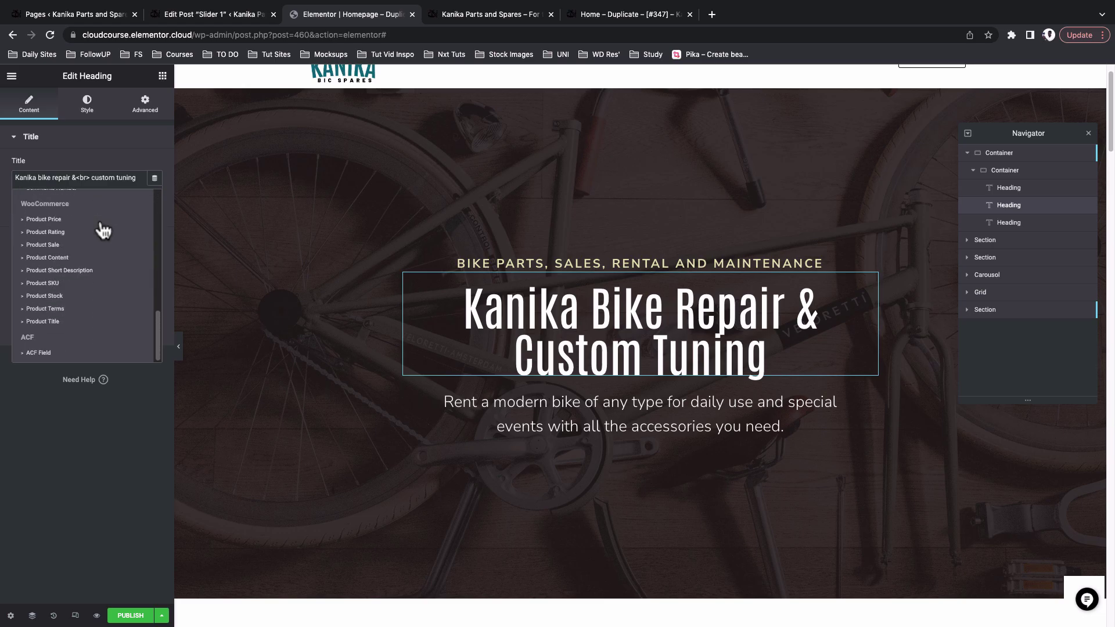
{"action": "left_click", "coordinate": [42, 352]}
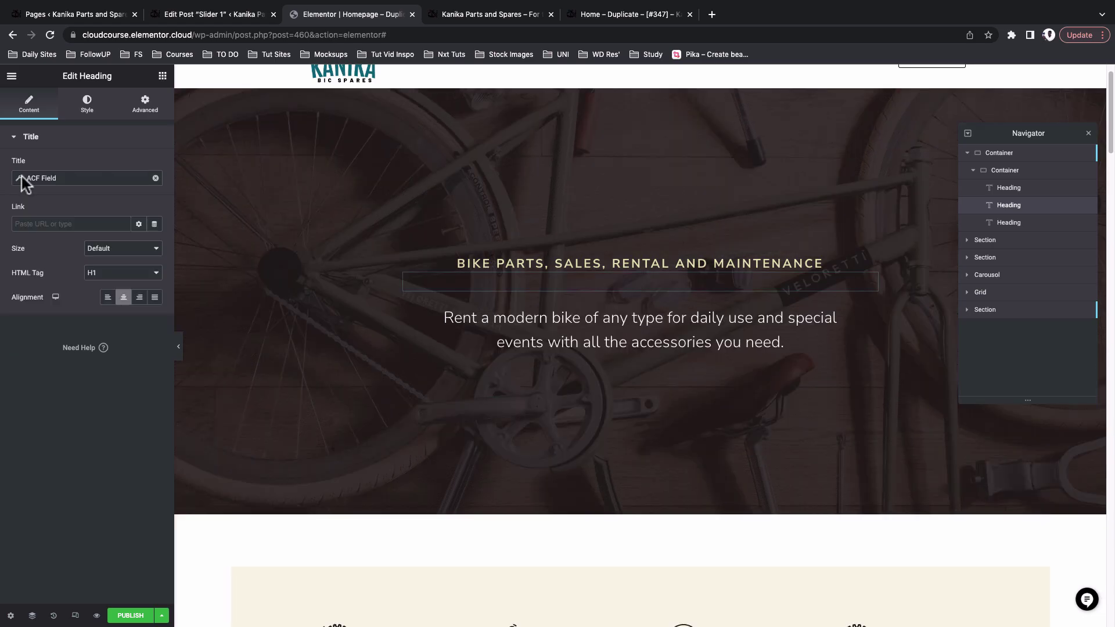
{"action": "left_click", "coordinate": [18, 178]}
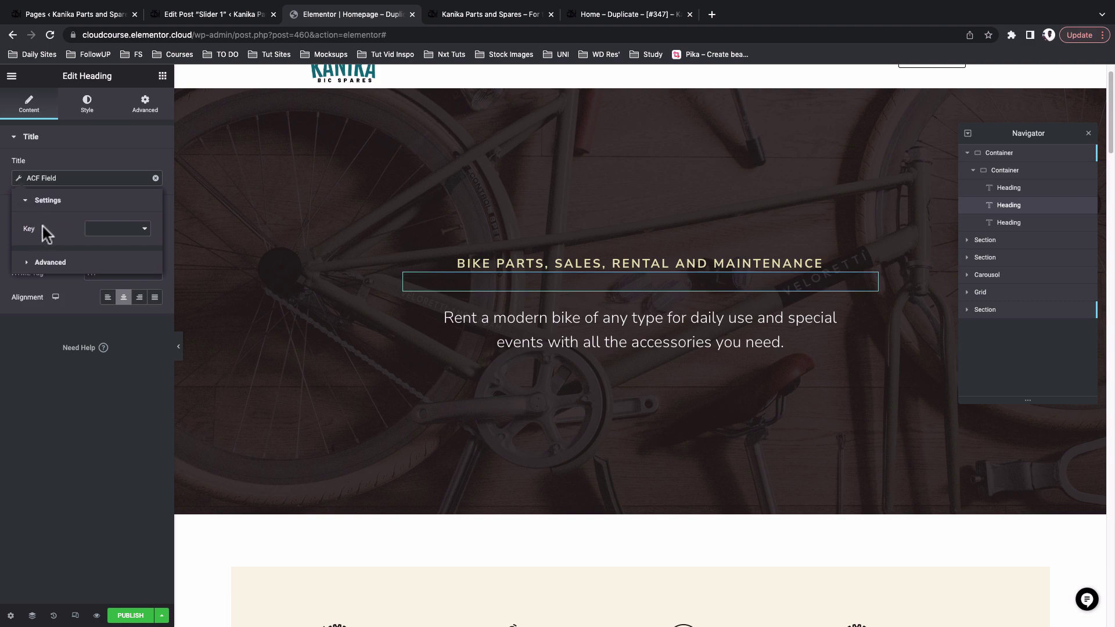
{"action": "left_click", "coordinate": [122, 232]}
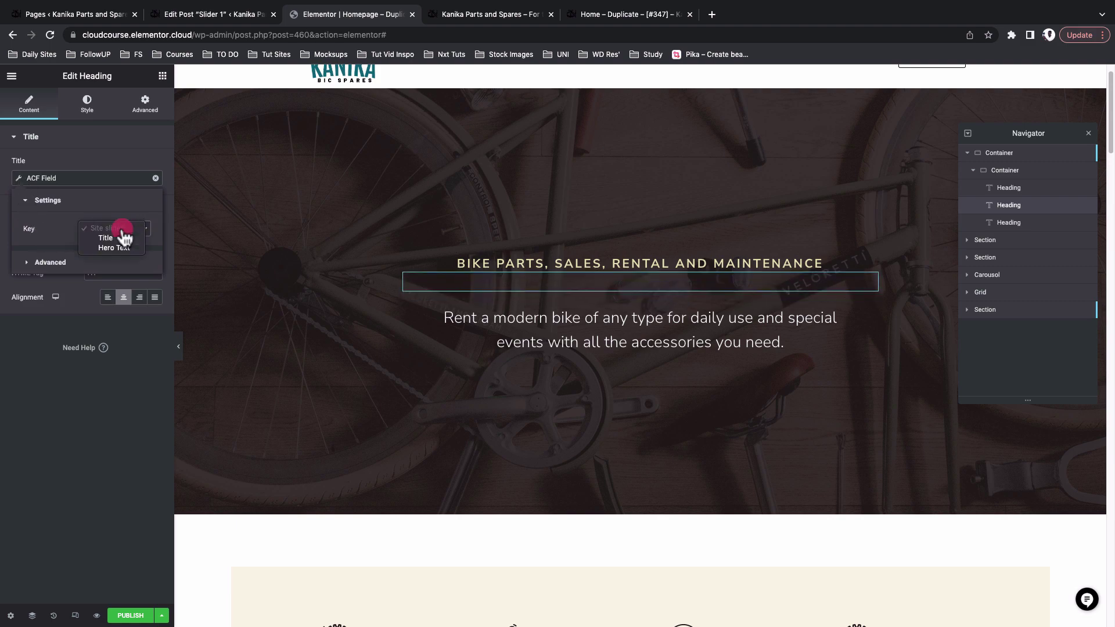
{"action": "left_click", "coordinate": [124, 241]}
Step: Link the 'Rent a modern bike' description heading to the ACF Hero Text field
{"action": "left_click", "coordinate": [862, 305]}
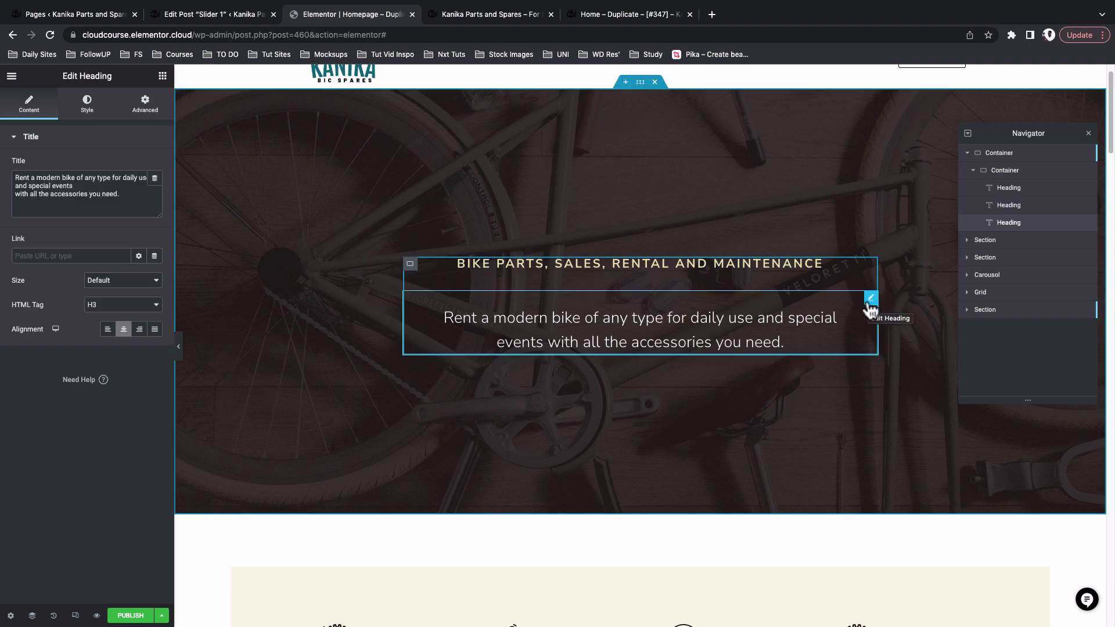
{"action": "left_click", "coordinate": [154, 179]}
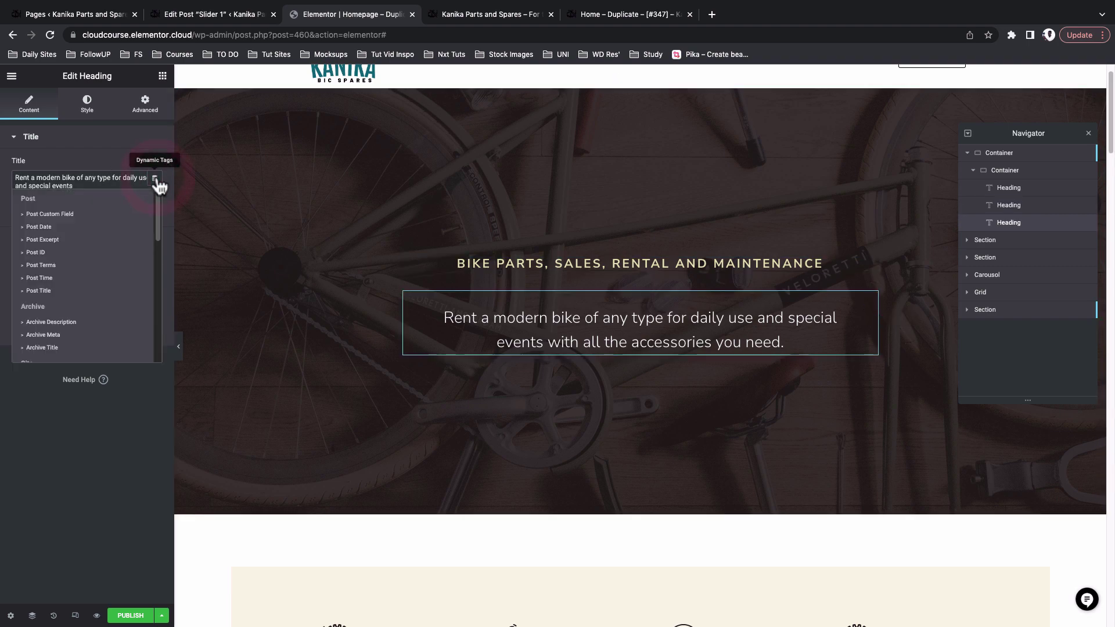
{"action": "scroll", "coordinate": [115, 279], "scroll_direction": "down", "scroll_amount": 2}
{"action": "scroll", "coordinate": [114, 302], "scroll_direction": "down", "scroll_amount": 5}
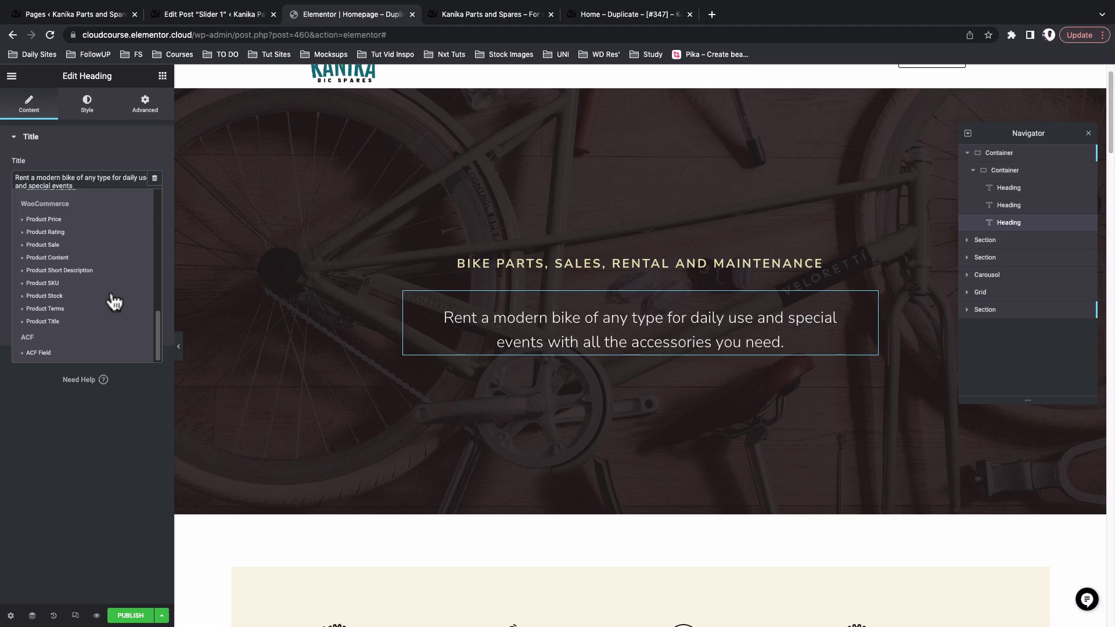
{"action": "left_click", "coordinate": [102, 353]}
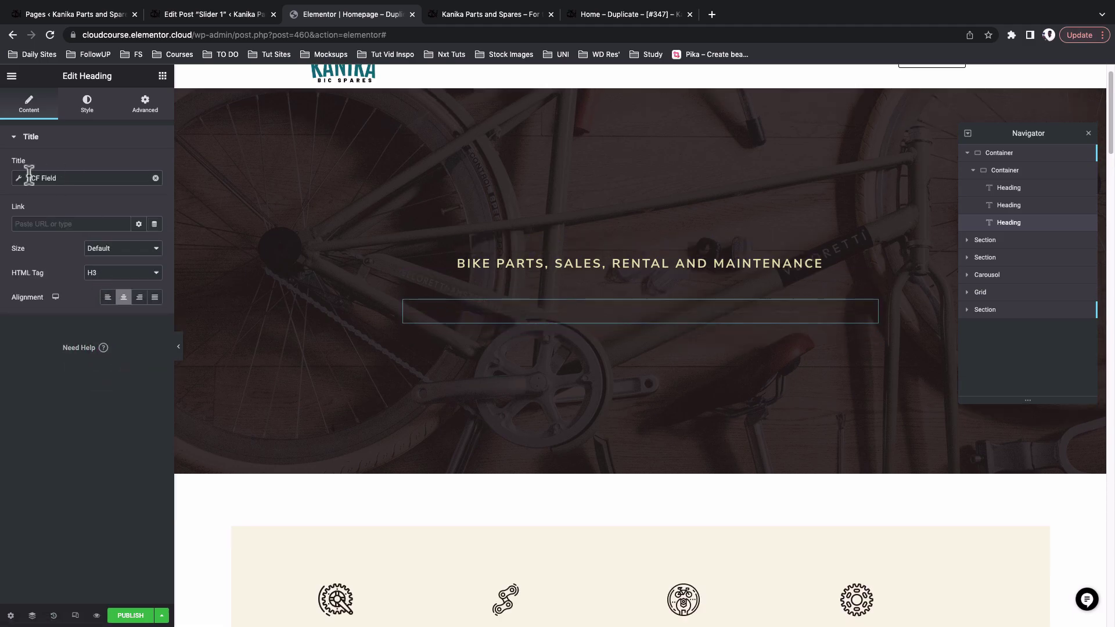
{"action": "left_click", "coordinate": [33, 181]}
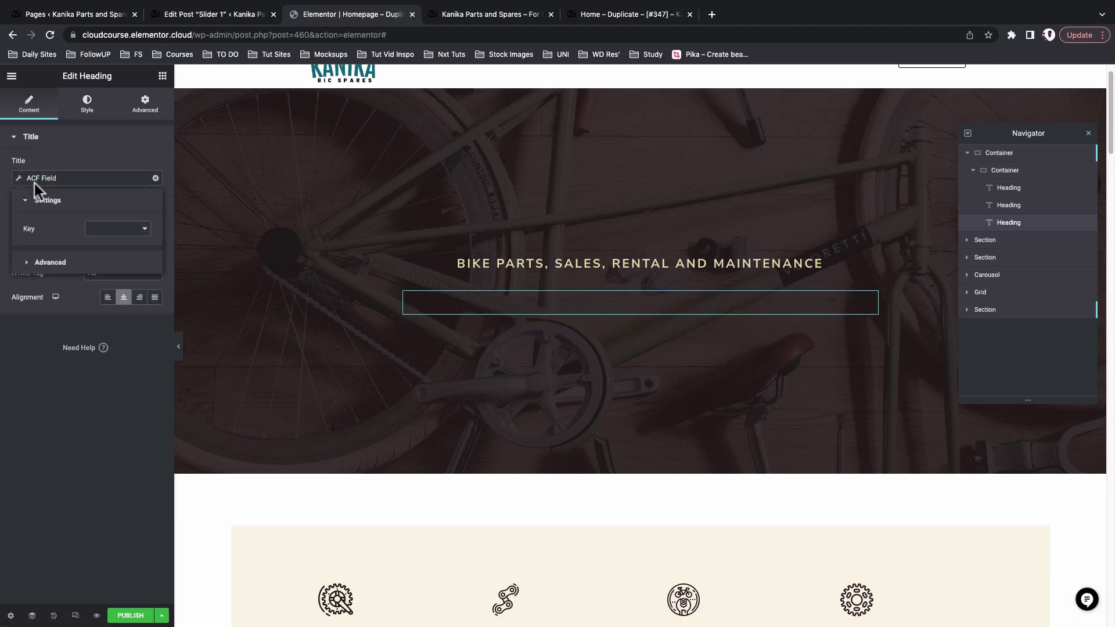
{"action": "left_click", "coordinate": [124, 233]}
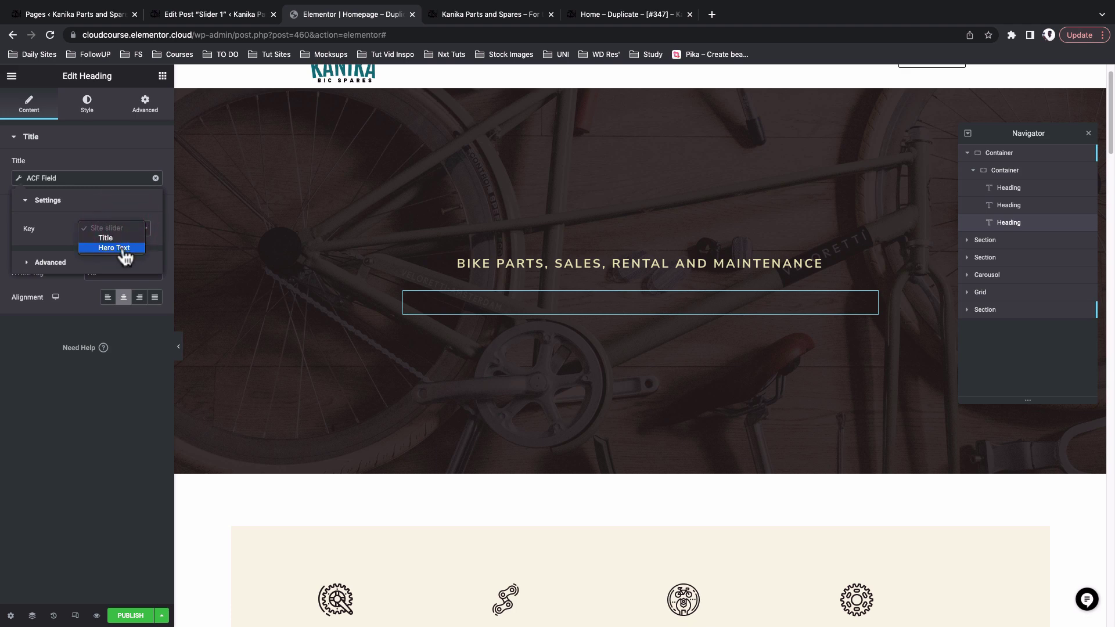
{"action": "left_click", "coordinate": [124, 251]}
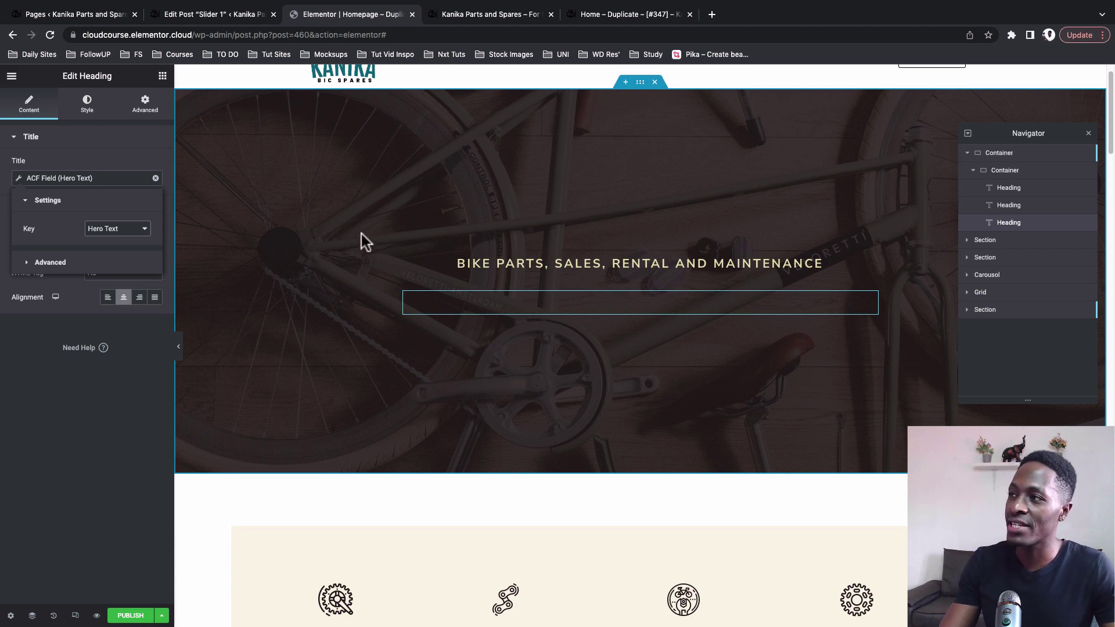
{"action": "scroll", "coordinate": [361, 235], "scroll_direction": "up", "scroll_amount": 1}
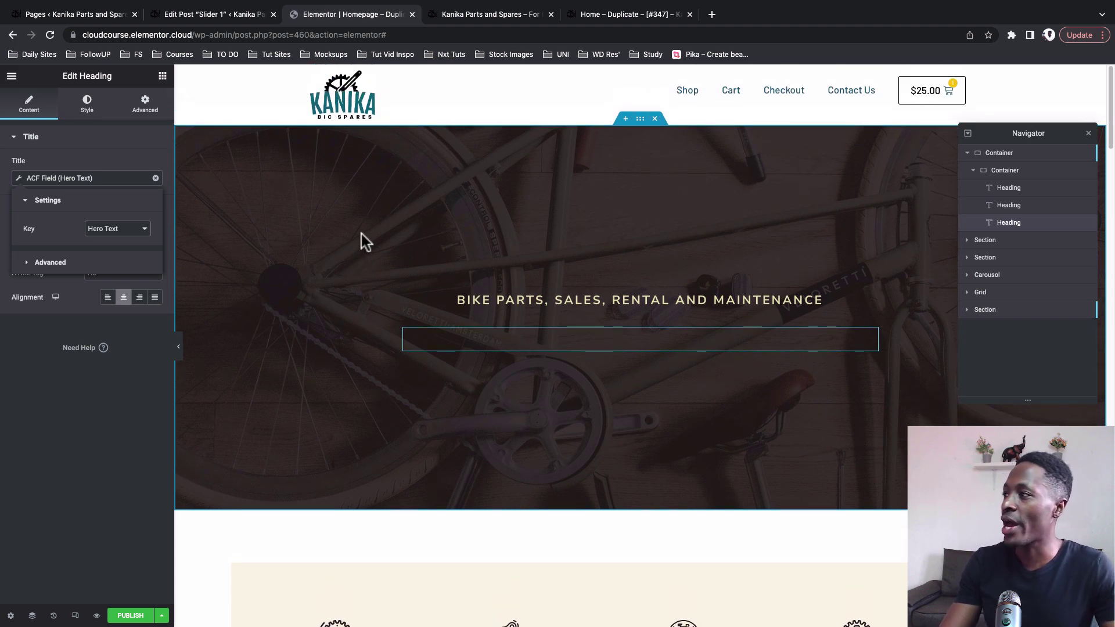
Step: Set the hero container's background image to the ACF Image Field with key BG Image
{"action": "left_click", "coordinate": [639, 118]}
{"action": "left_click", "coordinate": [87, 105]}
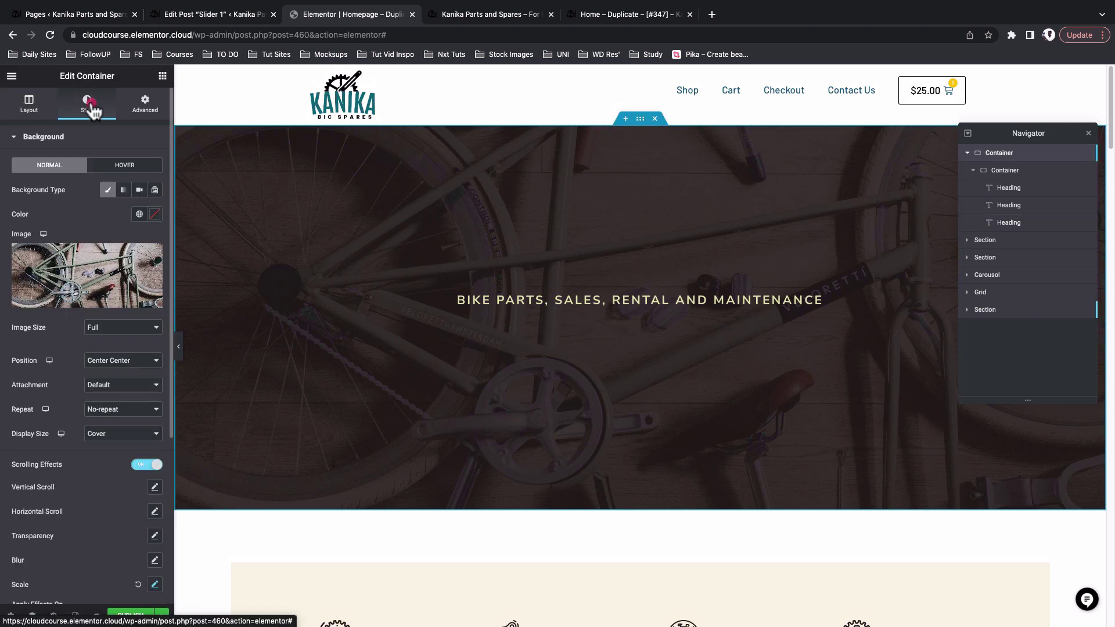
{"action": "mouse_move", "coordinate": [23, 255]}
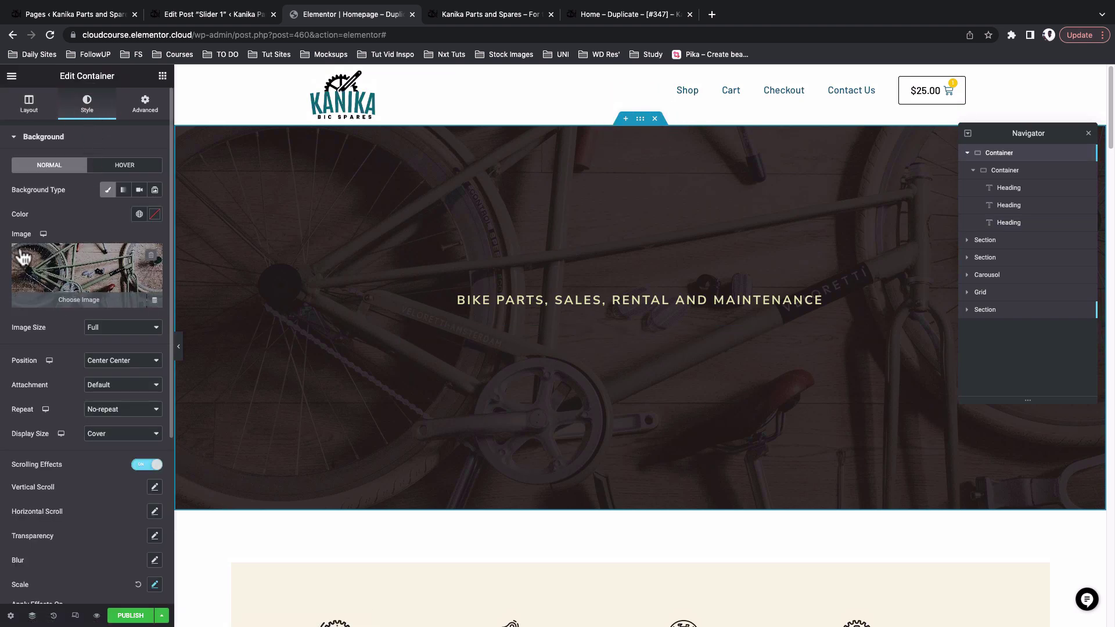
{"action": "left_click", "coordinate": [155, 300]}
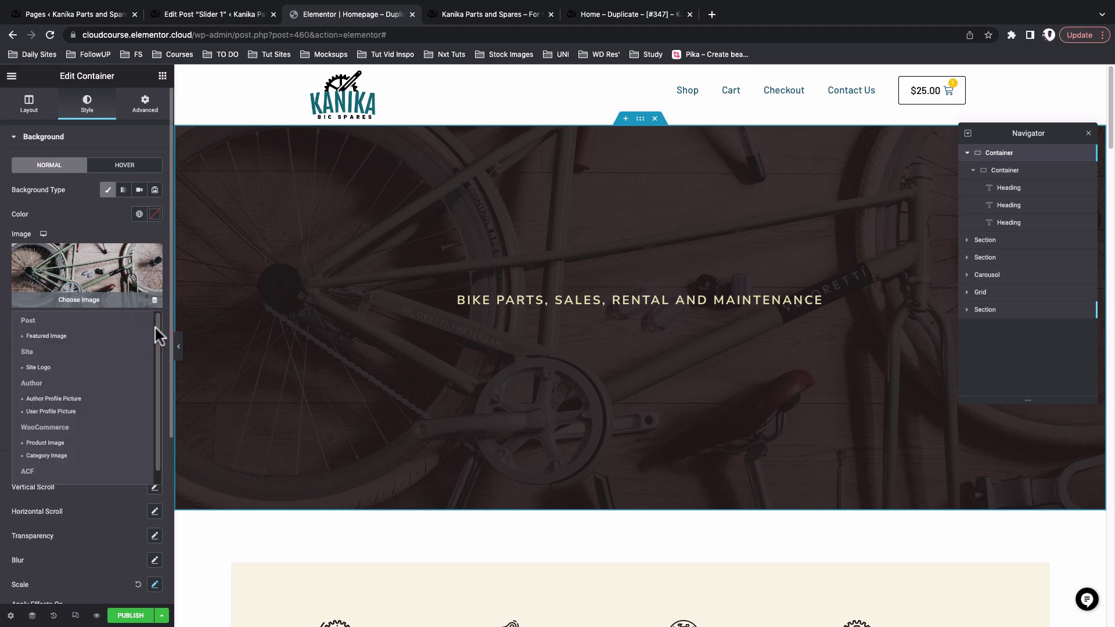
{"action": "left_click", "coordinate": [63, 475]}
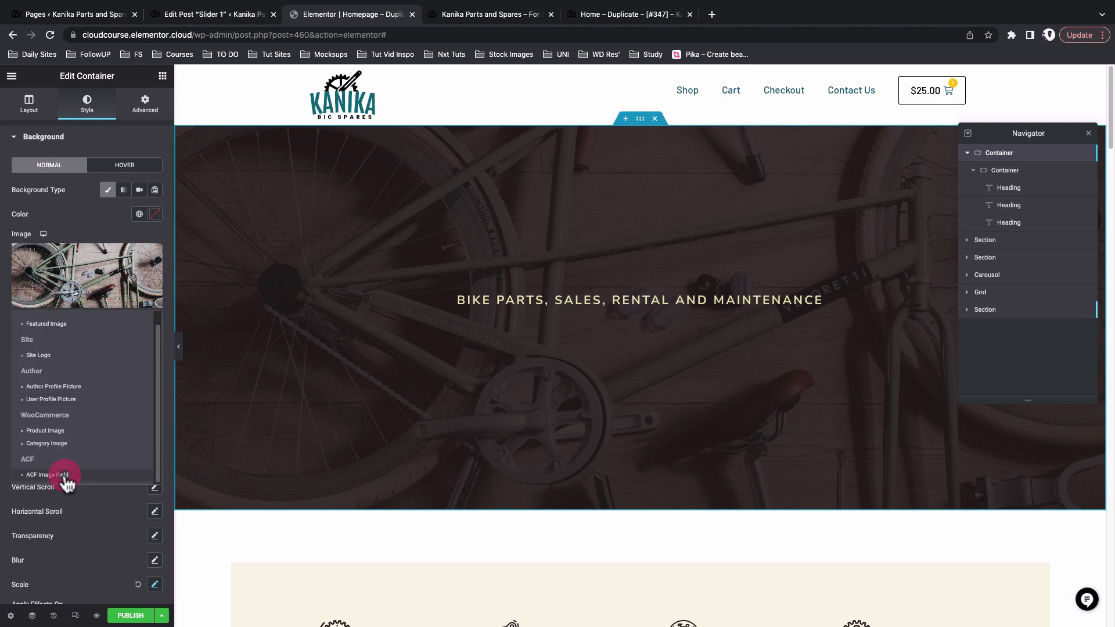
{"action": "left_click", "coordinate": [21, 254]}
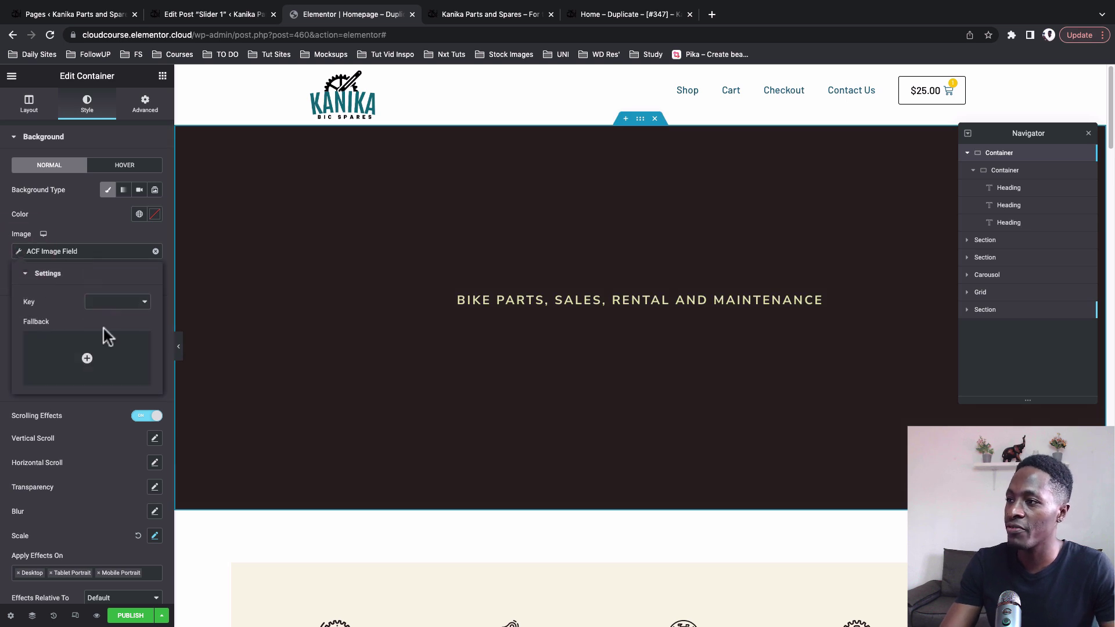
{"action": "left_click", "coordinate": [117, 301]}
{"action": "left_click", "coordinate": [119, 321]}
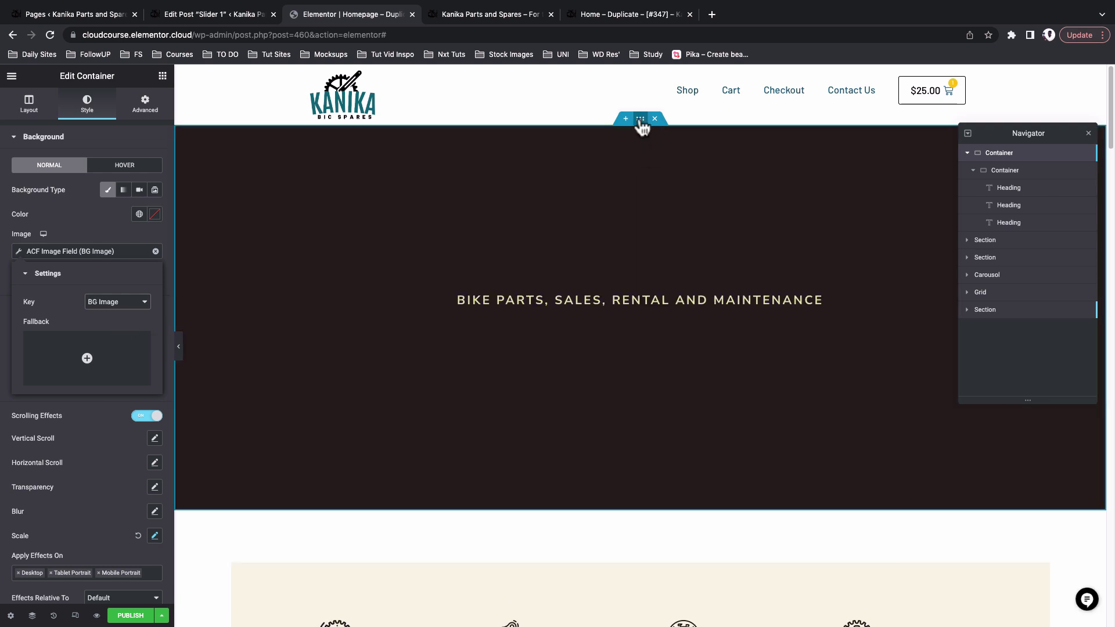
Step: Save the hero container as template 'Slider Template', then delete it from the page
{"action": "right_click", "coordinate": [641, 120]}
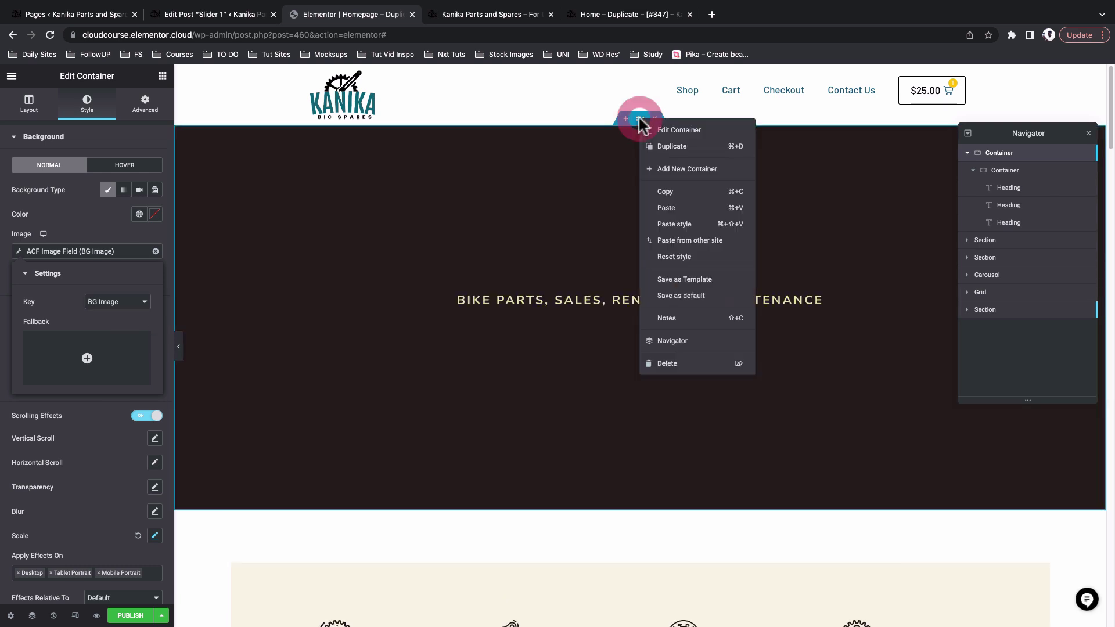
{"action": "left_click", "coordinate": [671, 282]}
{"action": "left_click", "coordinate": [426, 342]}
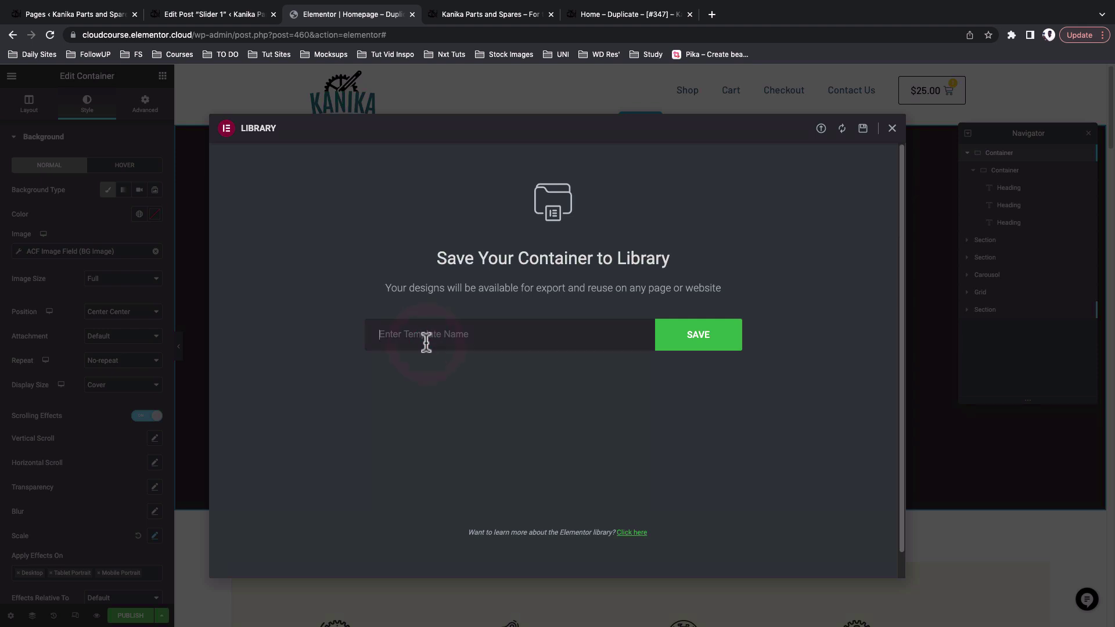
{"action": "type", "text": "Slider Template"}
{"action": "left_click", "coordinate": [679, 346]}
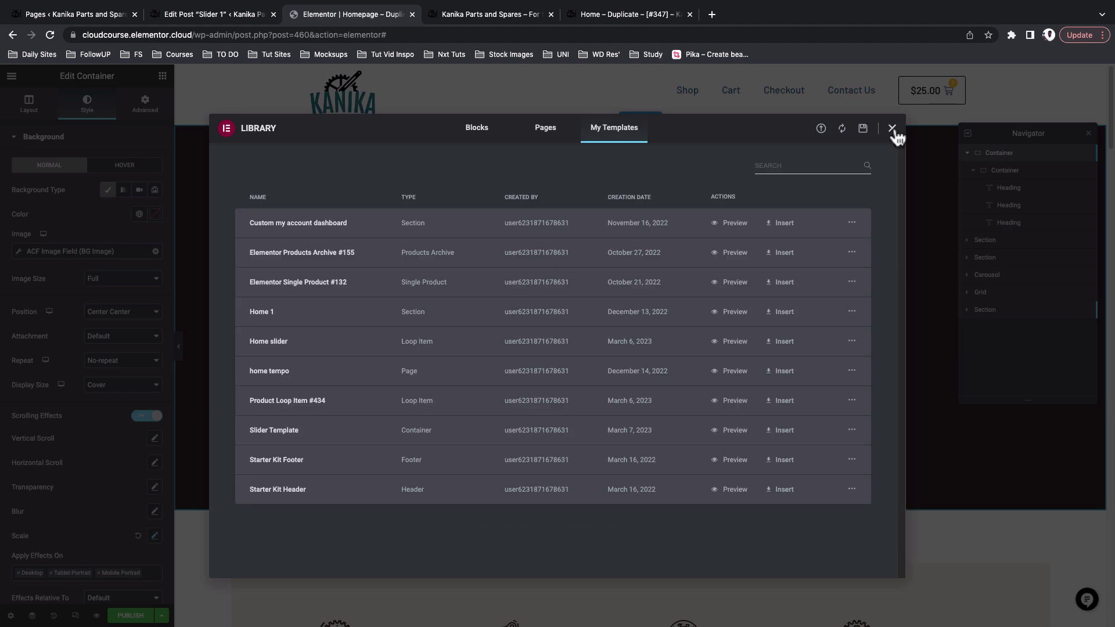
{"action": "left_click", "coordinate": [892, 128]}
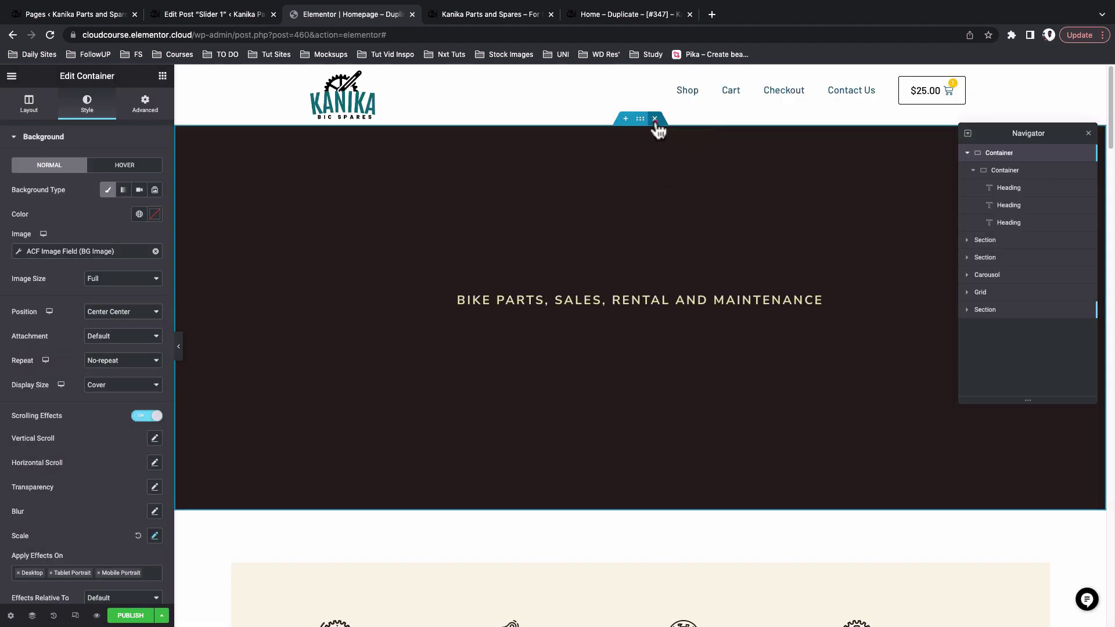
{"action": "left_click", "coordinate": [654, 119]}
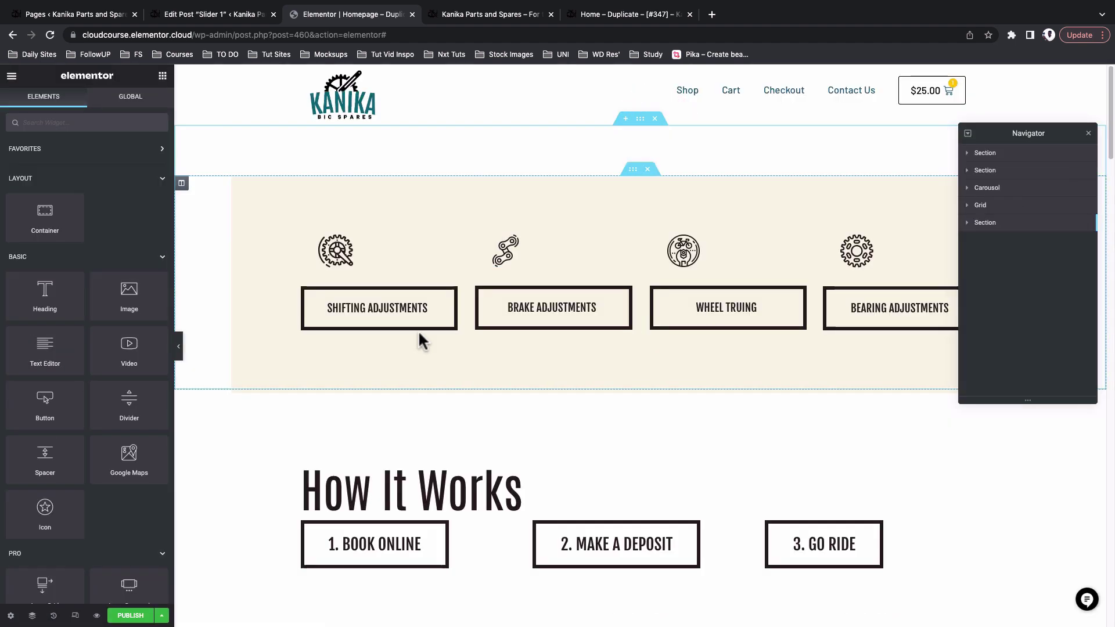
Step: Publish the page and drop a Loop Carousel into a new section above the services
{"action": "left_click", "coordinate": [137, 616]}
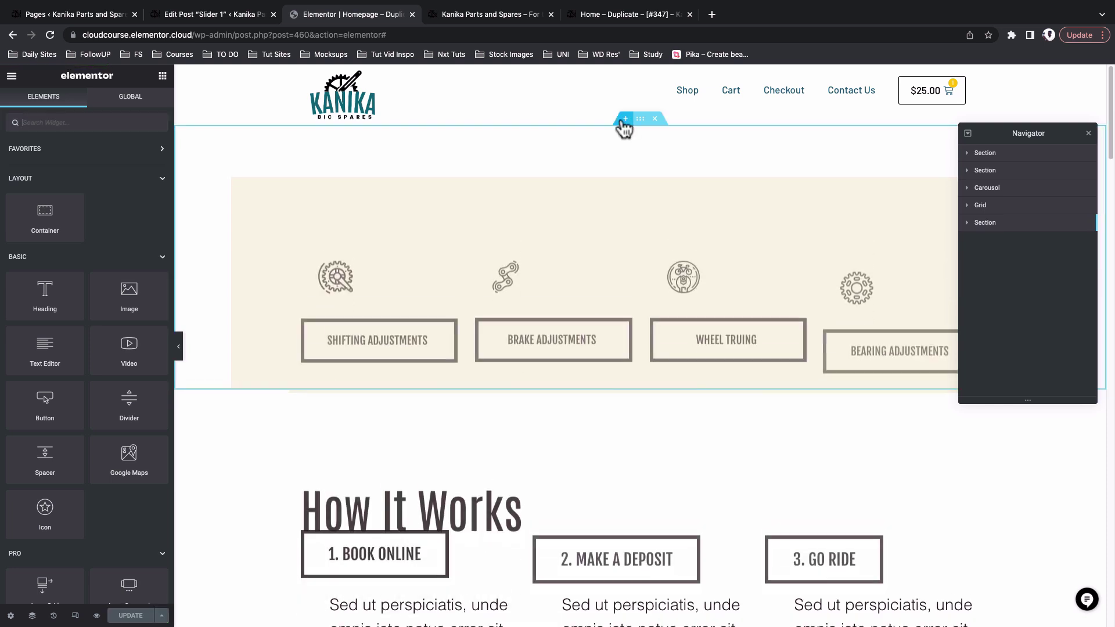
{"action": "left_click", "coordinate": [626, 119]}
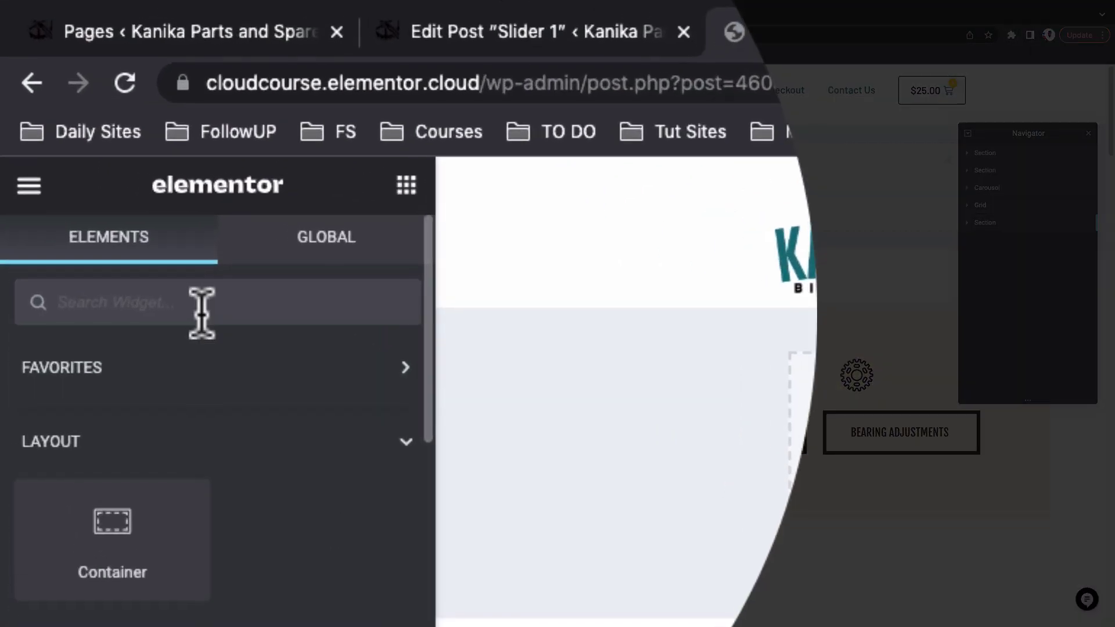
{"action": "left_click", "coordinate": [79, 124]}
{"action": "type", "text": "loo"}
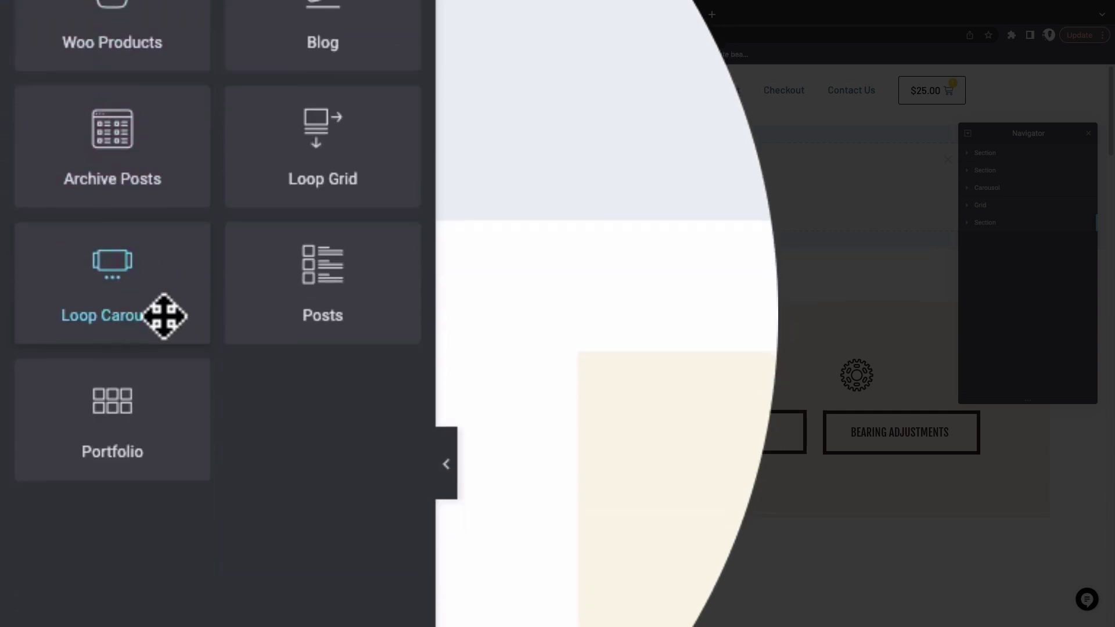
{"action": "left_click_drag", "start_coordinate": [70, 314], "coordinate": [641, 206]}
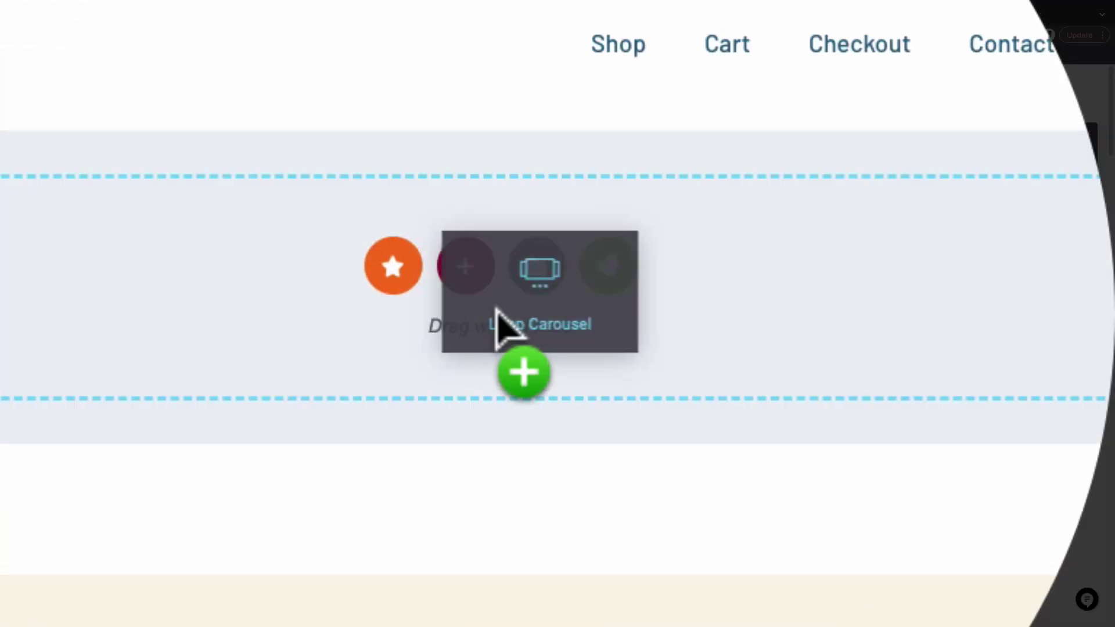
{"action": "left_click_drag", "start_coordinate": [499, 325], "coordinate": [498, 324]}
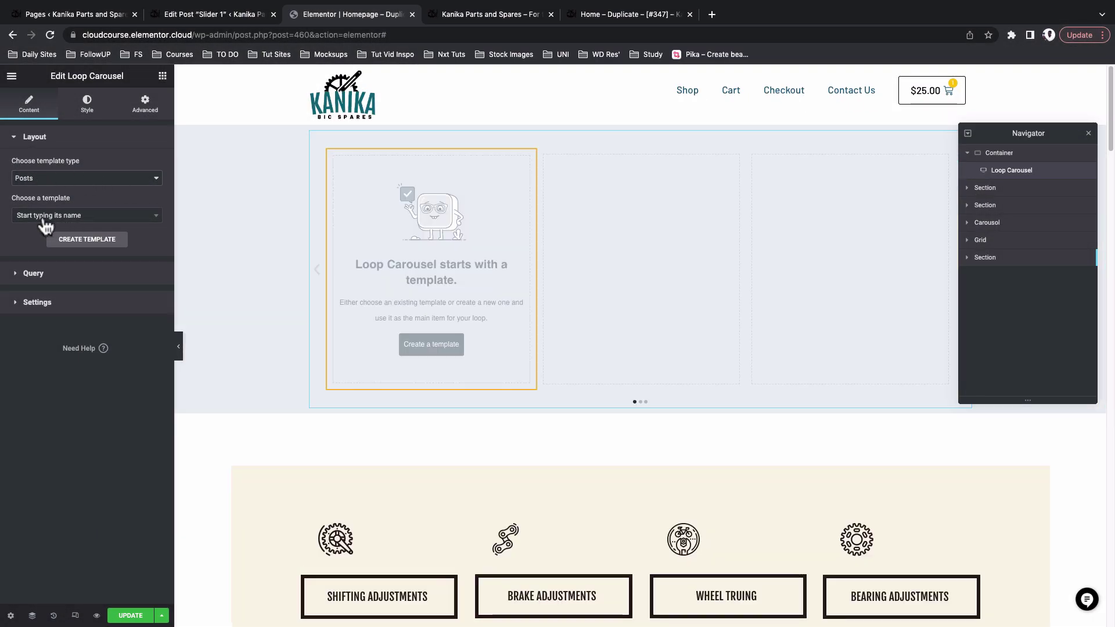
Step: Create the carousel's loop item template by inserting Slider Template with its settings applied
{"action": "left_click", "coordinate": [434, 344]}
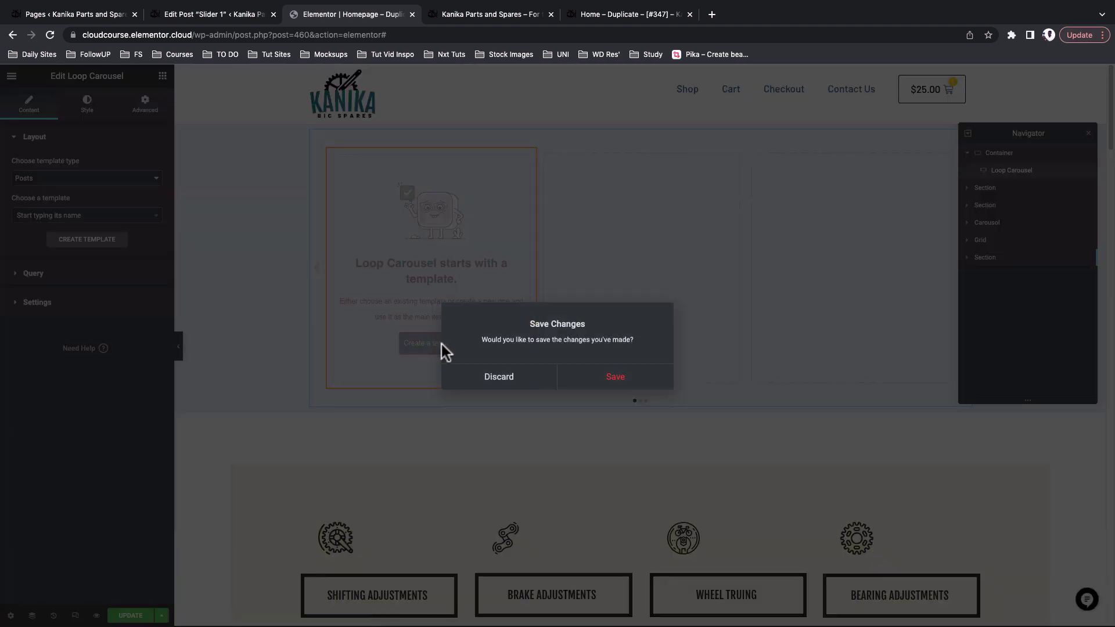
{"action": "key", "text": "Return"}
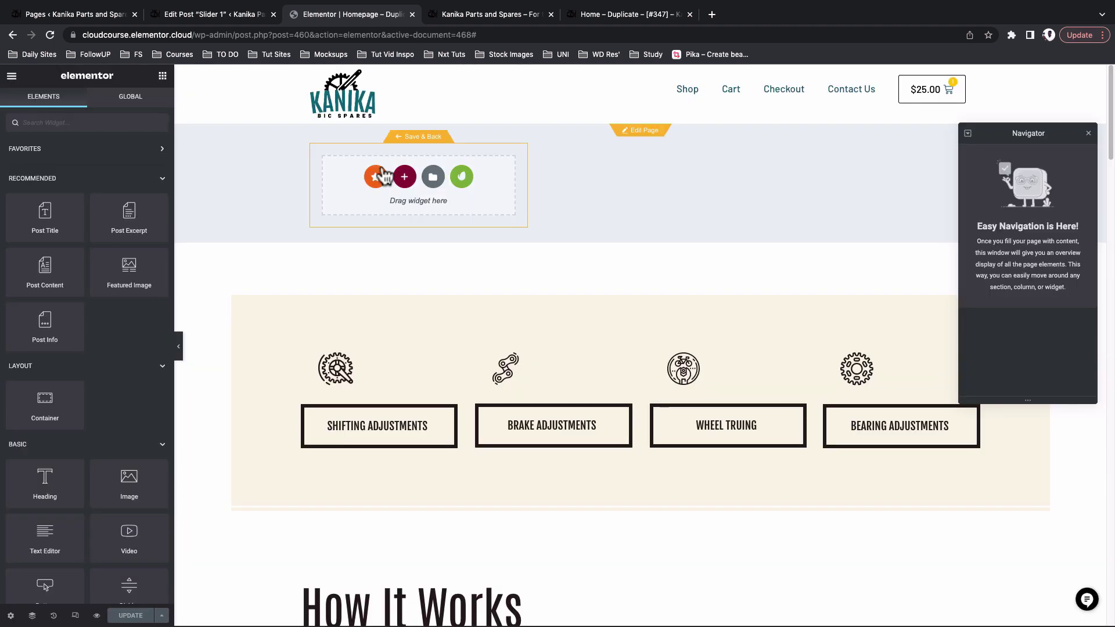
{"action": "left_click", "coordinate": [433, 179]}
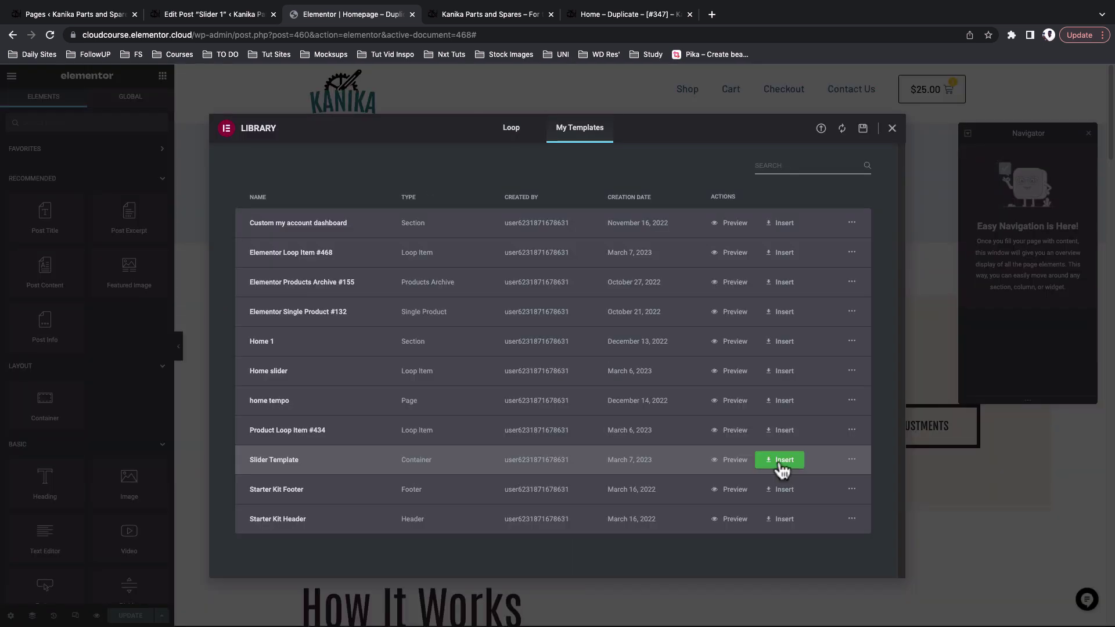
{"action": "left_click", "coordinate": [781, 462]}
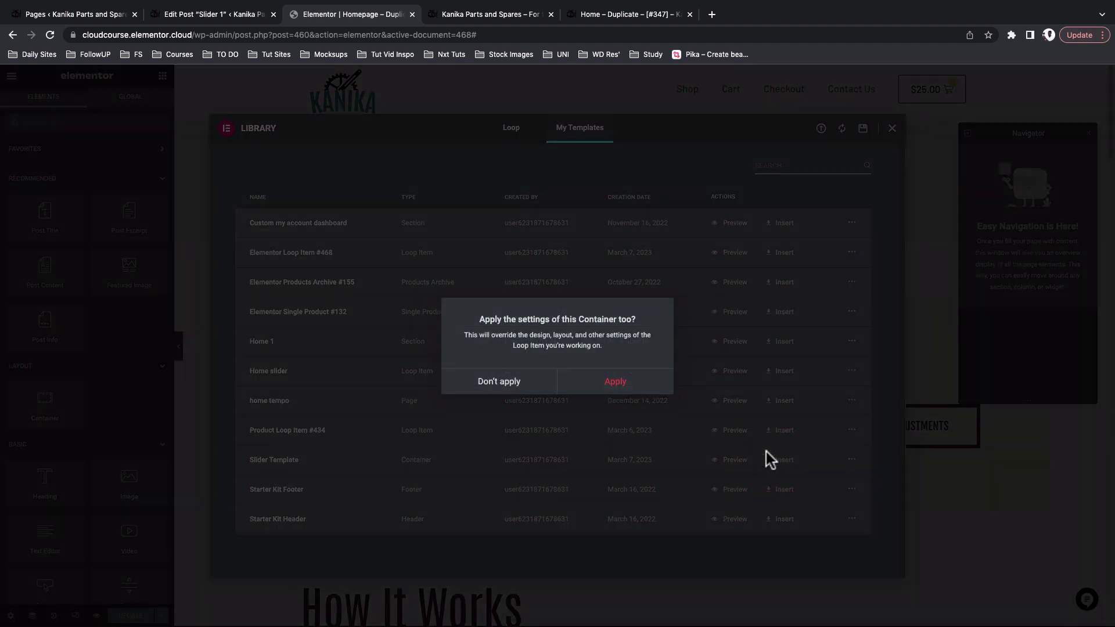
{"action": "left_click", "coordinate": [616, 387]}
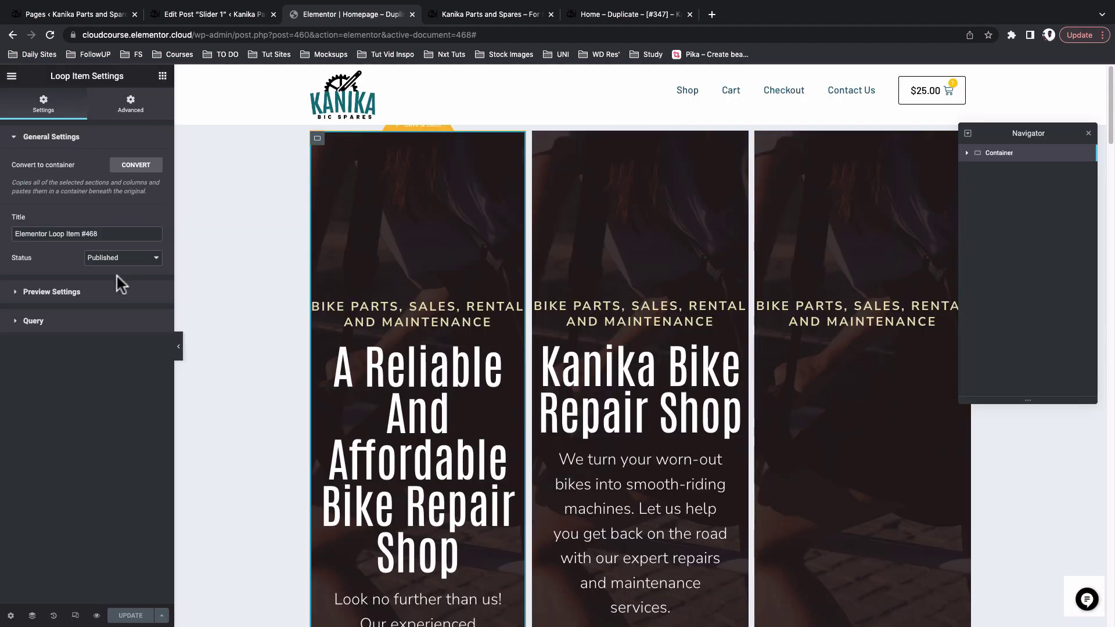
Step: Set the loop item's preview to Post > Slider 1
{"action": "left_click", "coordinate": [75, 292]}
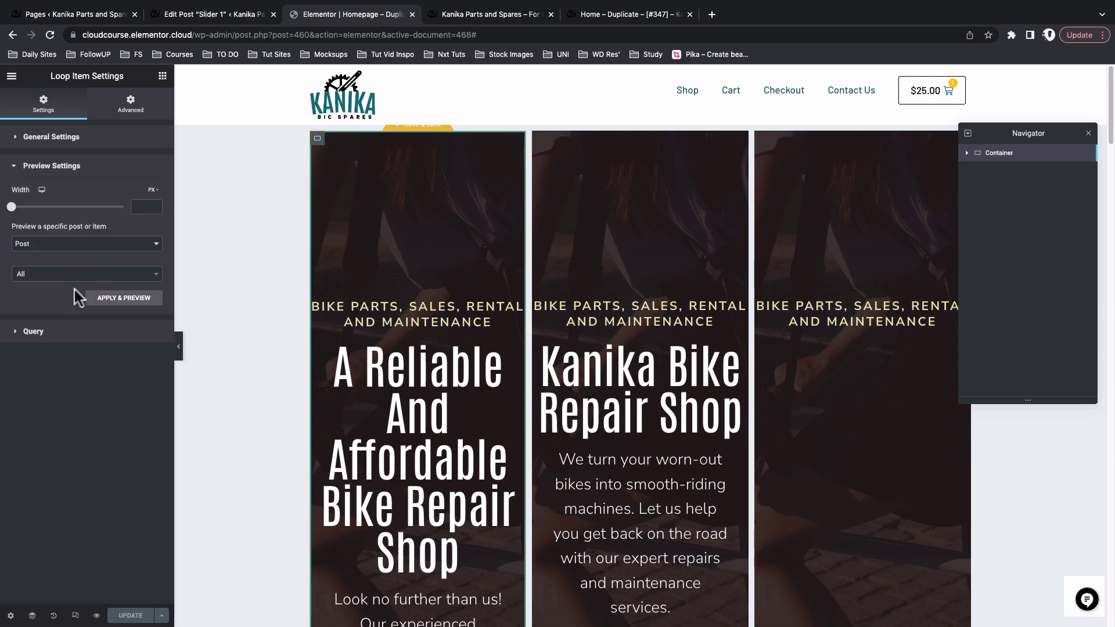
{"action": "left_click", "coordinate": [55, 251]}
{"action": "left_click", "coordinate": [52, 244]}
{"action": "left_click", "coordinate": [64, 274]}
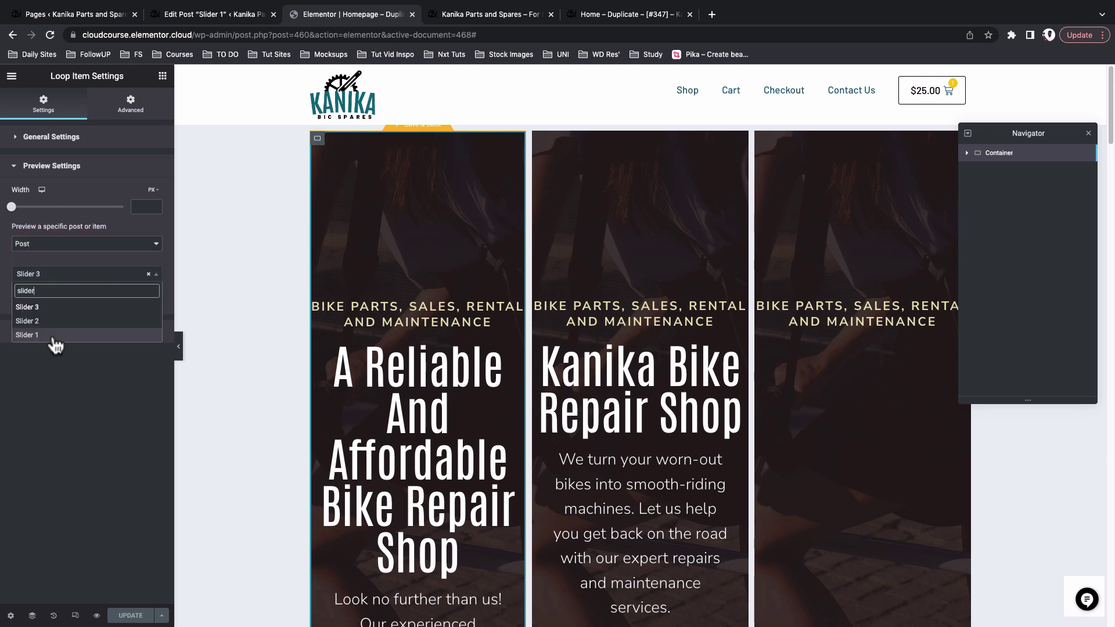
{"action": "left_click", "coordinate": [54, 335]}
Step: Save the loop item template and return to the homepage carousel
{"action": "left_click", "coordinate": [51, 332]}
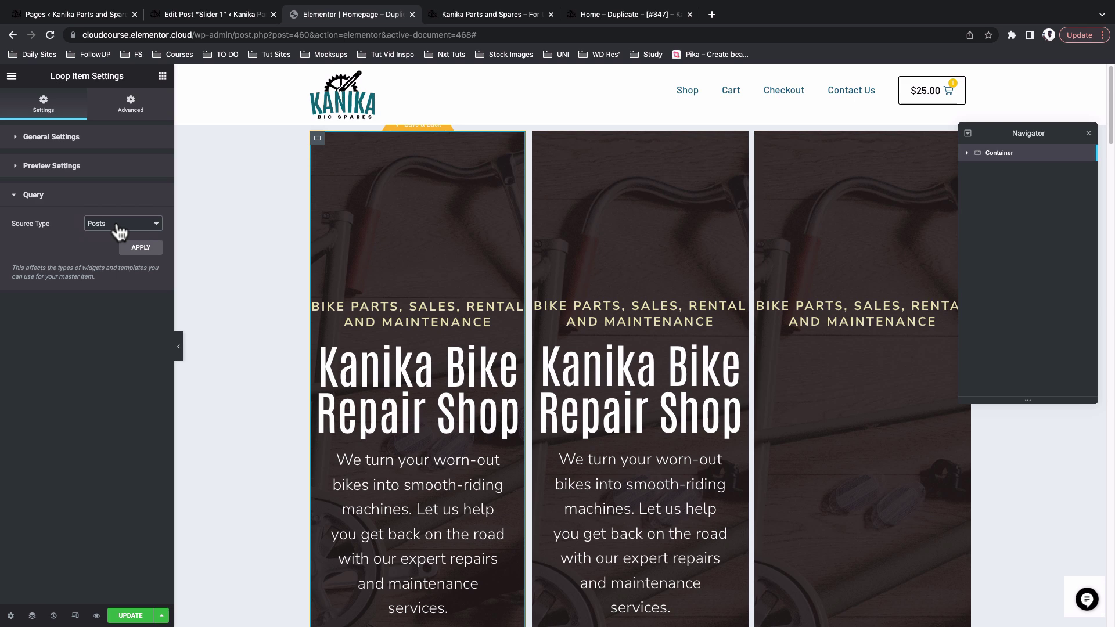
{"action": "left_click", "coordinate": [103, 323]}
{"action": "left_click", "coordinate": [131, 617]}
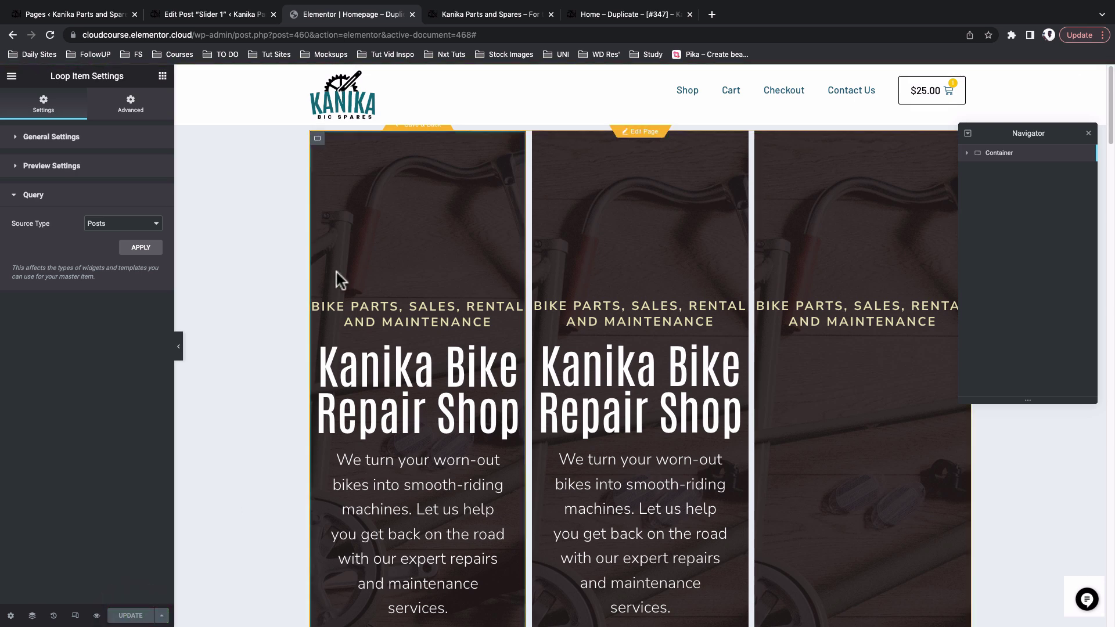
{"action": "left_click", "coordinate": [416, 128]}
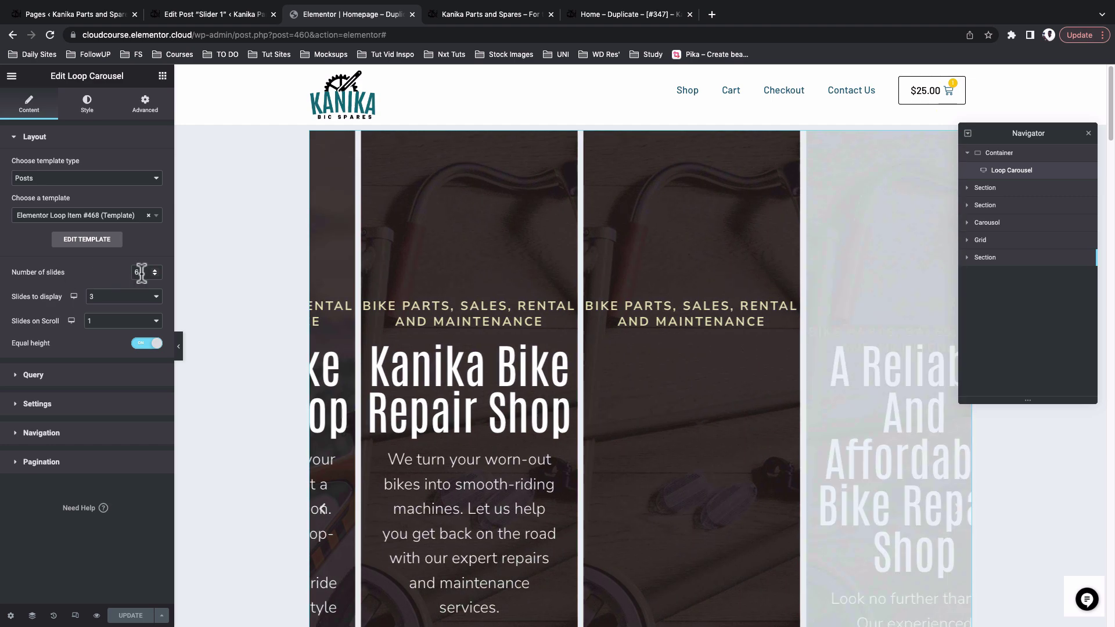
Step: Set the Loop Carousel to 6 slides with 1 slide displayed at a time
{"action": "double_click", "coordinate": [140, 272]}
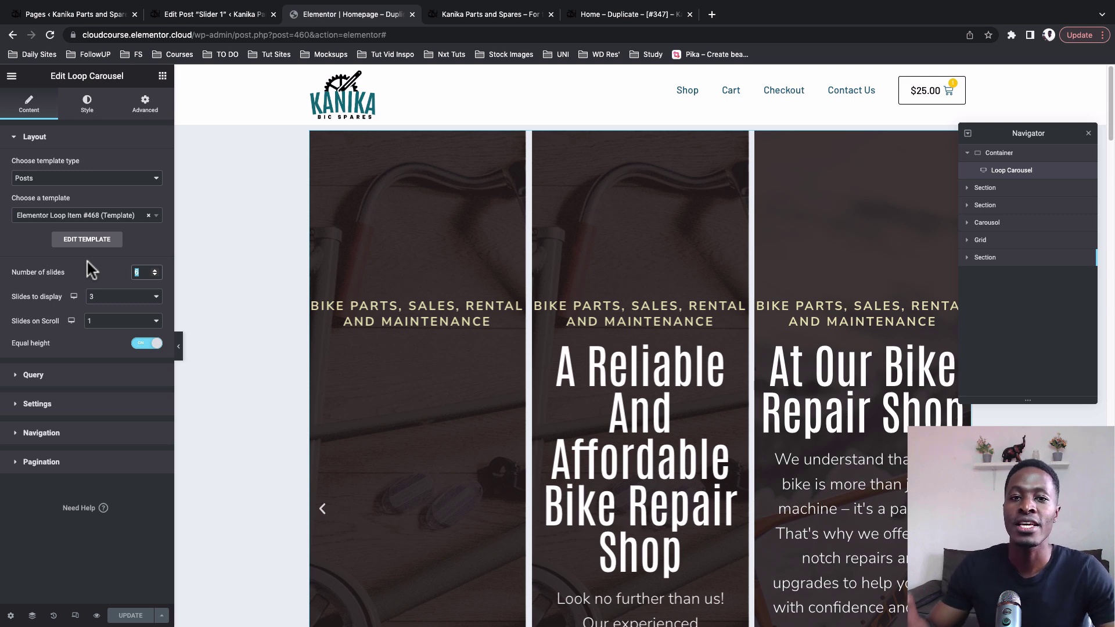
{"action": "left_click", "coordinate": [87, 263]}
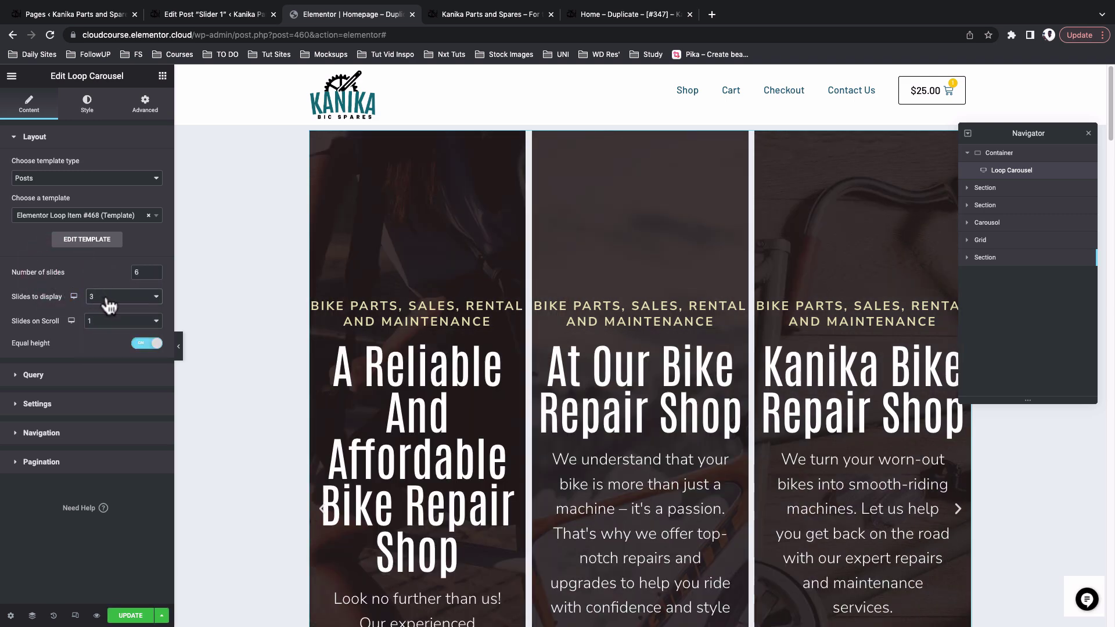
{"action": "left_click", "coordinate": [107, 299]}
{"action": "left_click", "coordinate": [105, 277]}
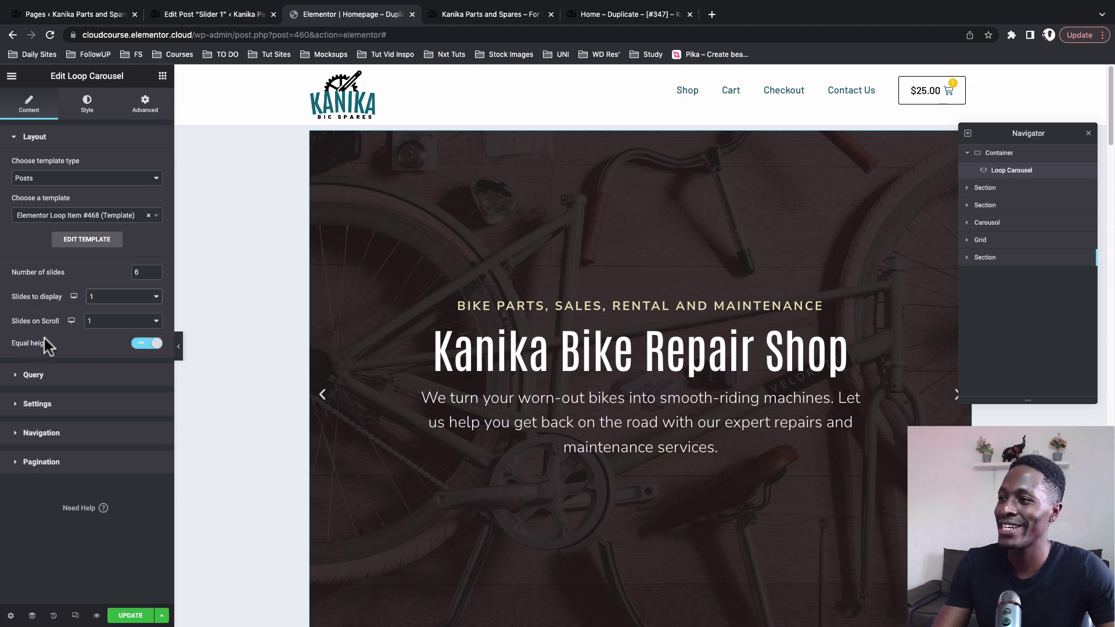
{"action": "left_click", "coordinate": [67, 376]}
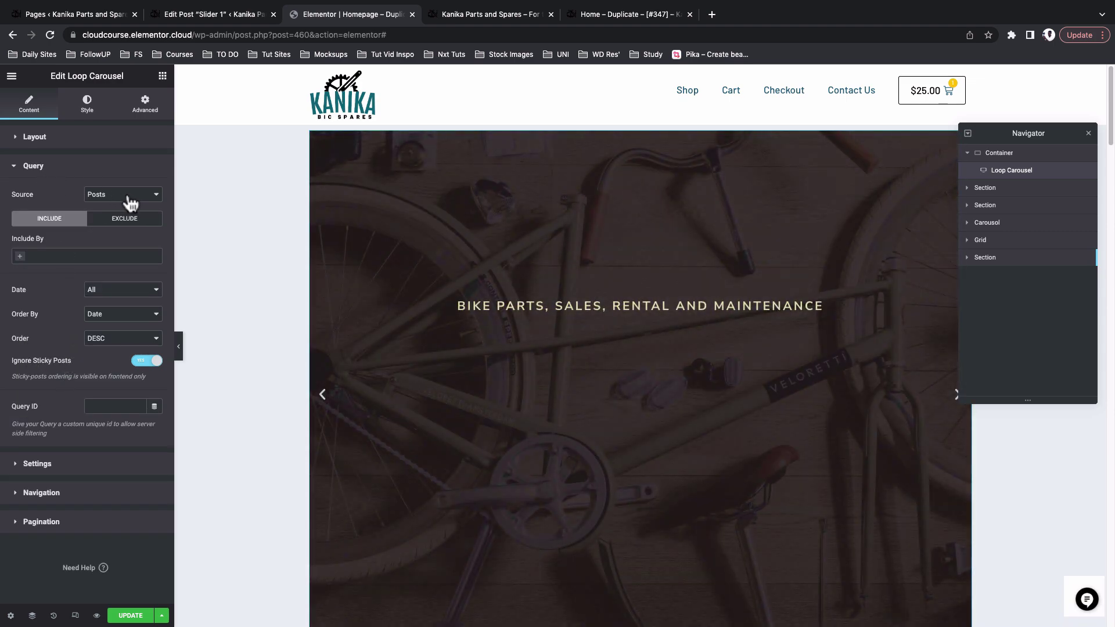
Step: Keep Source as Posts, include by Term, and choose the Slider category
{"action": "left_click", "coordinate": [131, 202]}
{"action": "left_click", "coordinate": [131, 197]}
{"action": "left_click", "coordinate": [70, 256]}
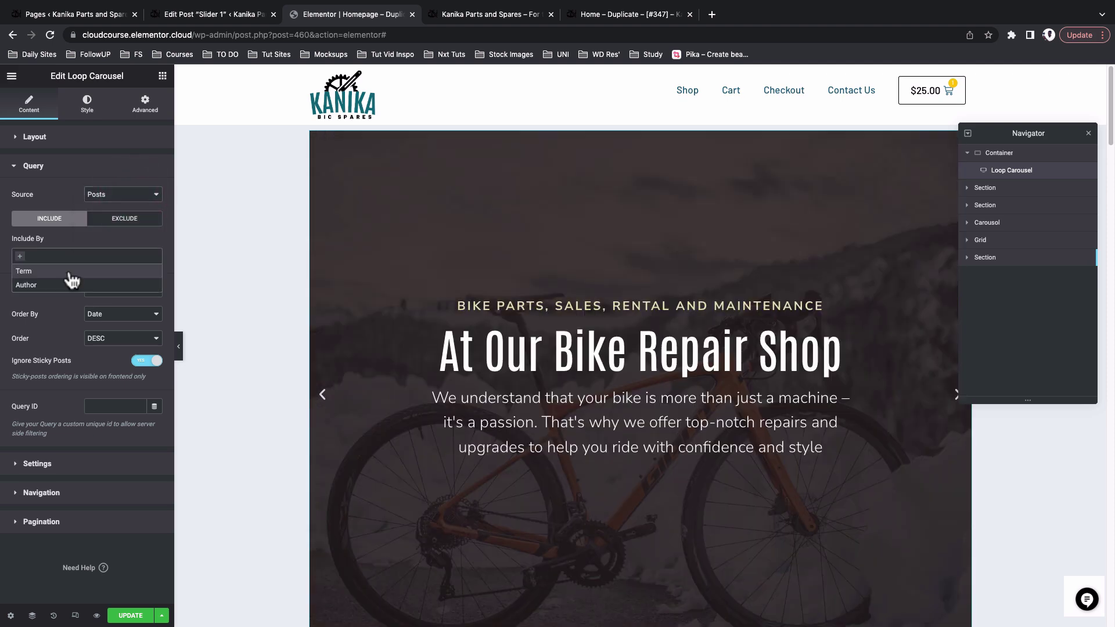
{"action": "left_click", "coordinate": [69, 268]}
{"action": "left_click", "coordinate": [83, 292]}
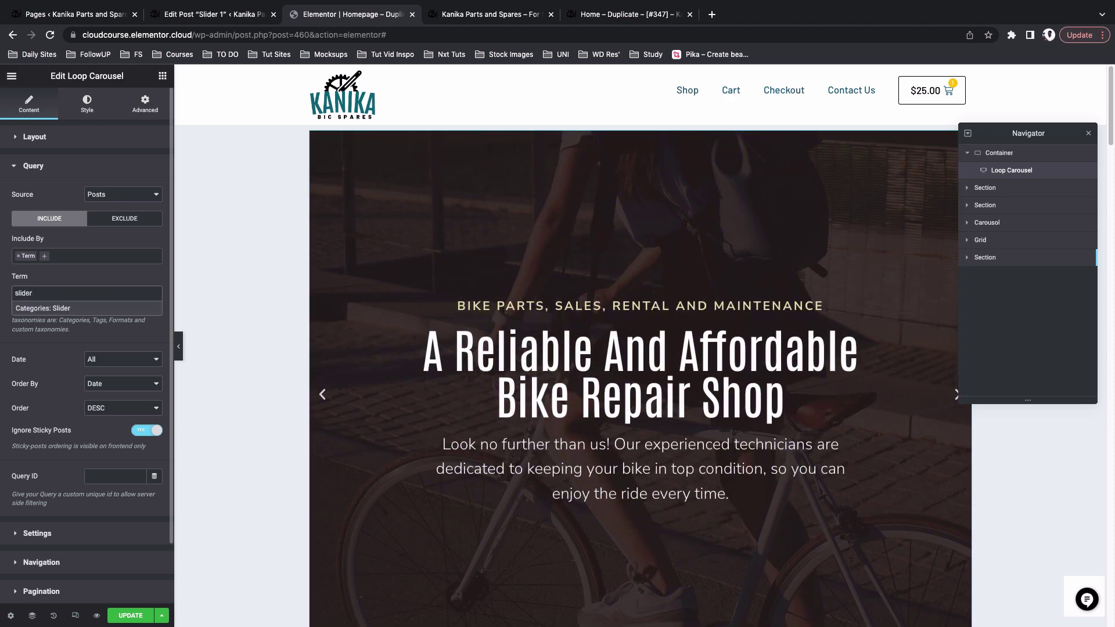
{"action": "left_click", "coordinate": [82, 309]}
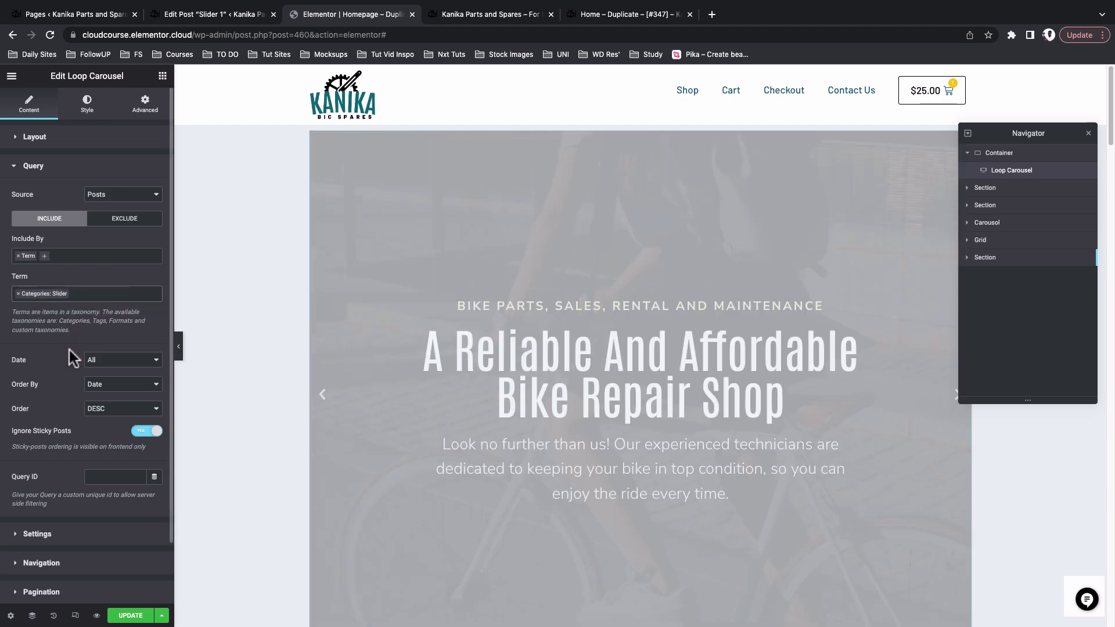
{"action": "scroll", "coordinate": [68, 360], "scroll_direction": "down", "scroll_amount": 2}
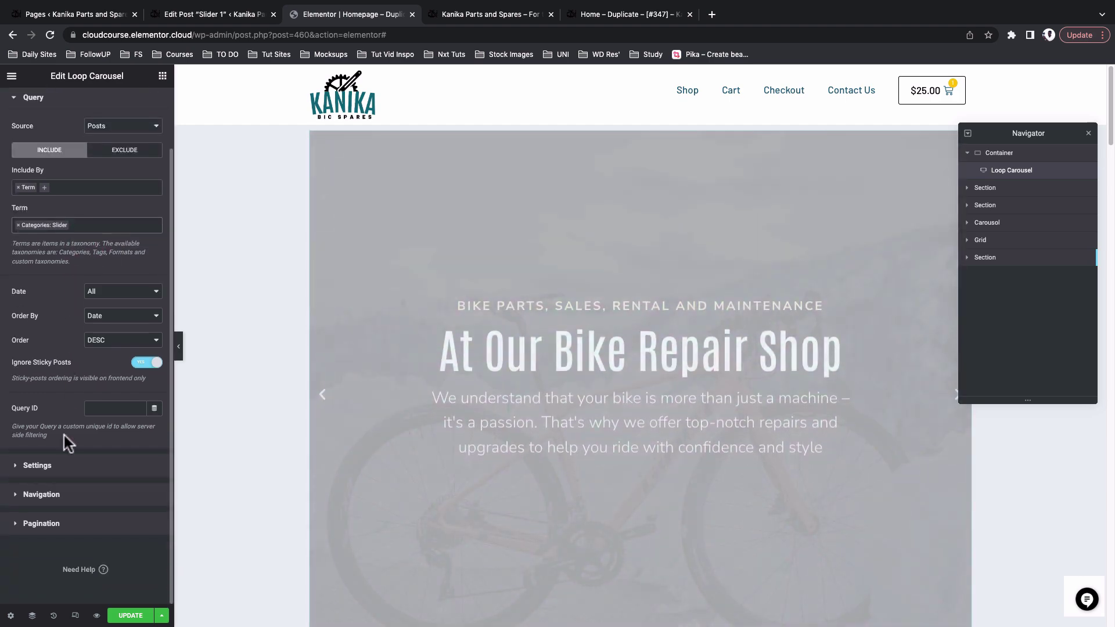
Step: Verify autoplay with Left direction, arrows enabled, and Dots pagination
{"action": "left_click", "coordinate": [63, 469]}
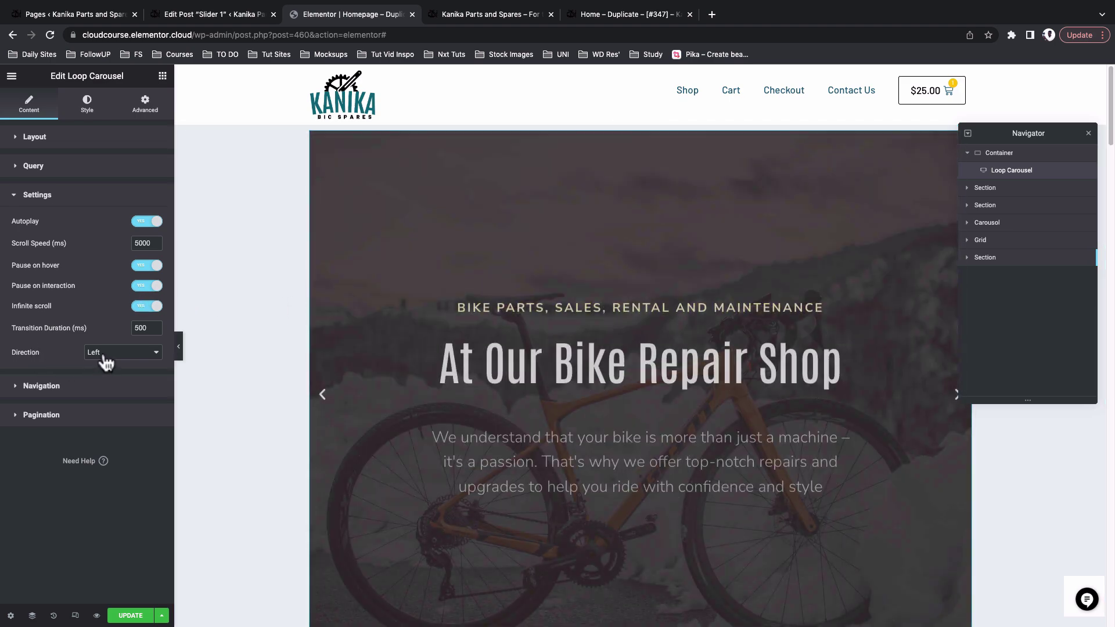
{"action": "left_click", "coordinate": [106, 361]}
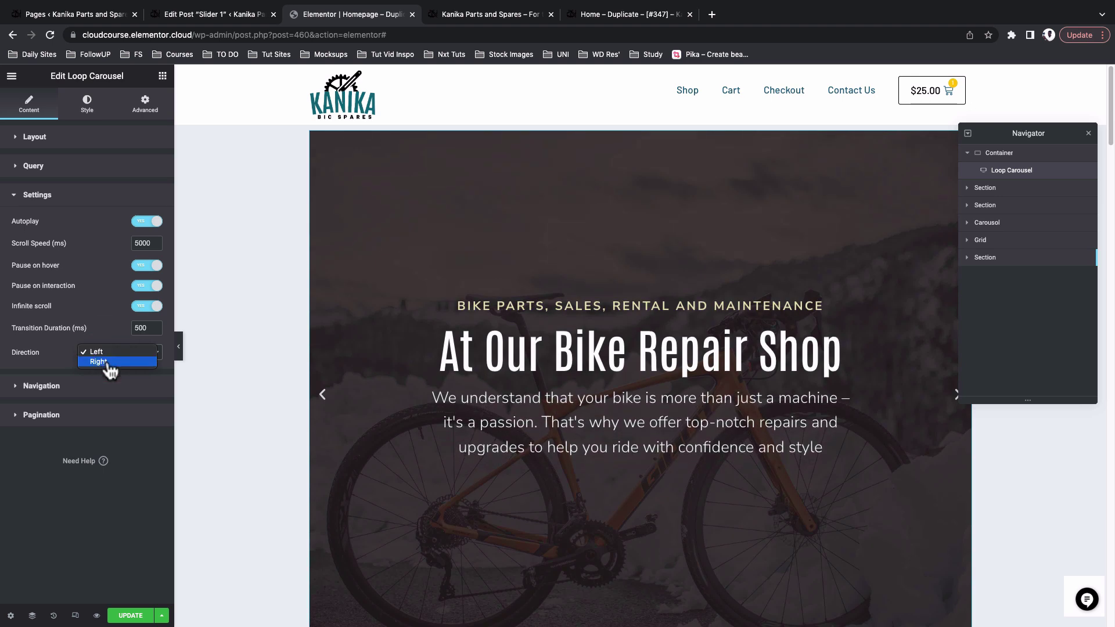
{"action": "left_click", "coordinate": [51, 353]}
{"action": "left_click", "coordinate": [54, 387]}
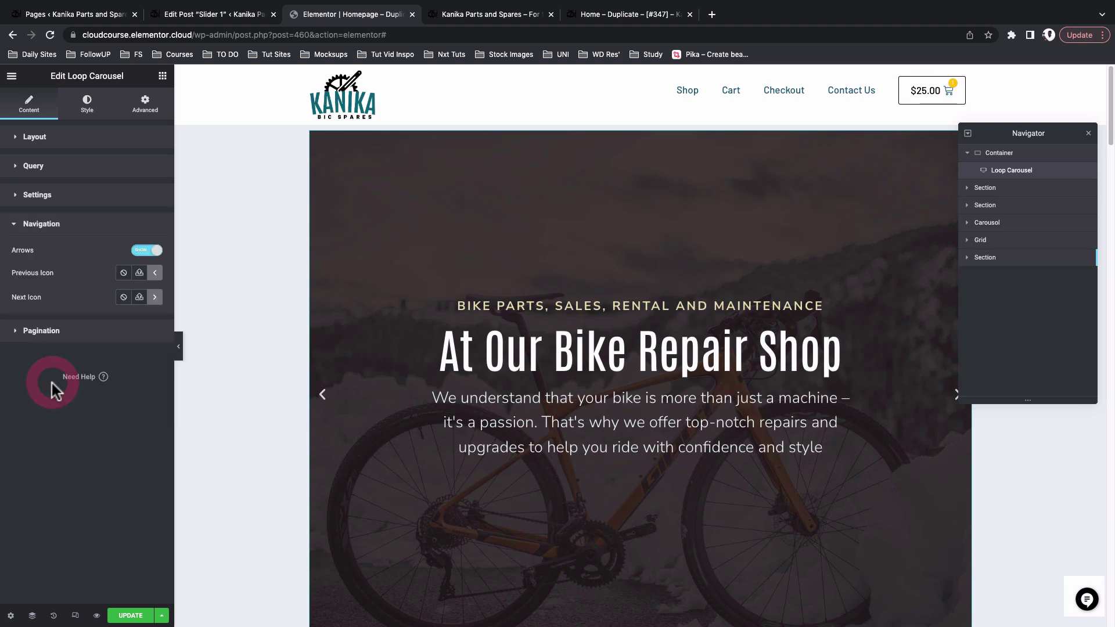
{"action": "left_click", "coordinate": [335, 403]}
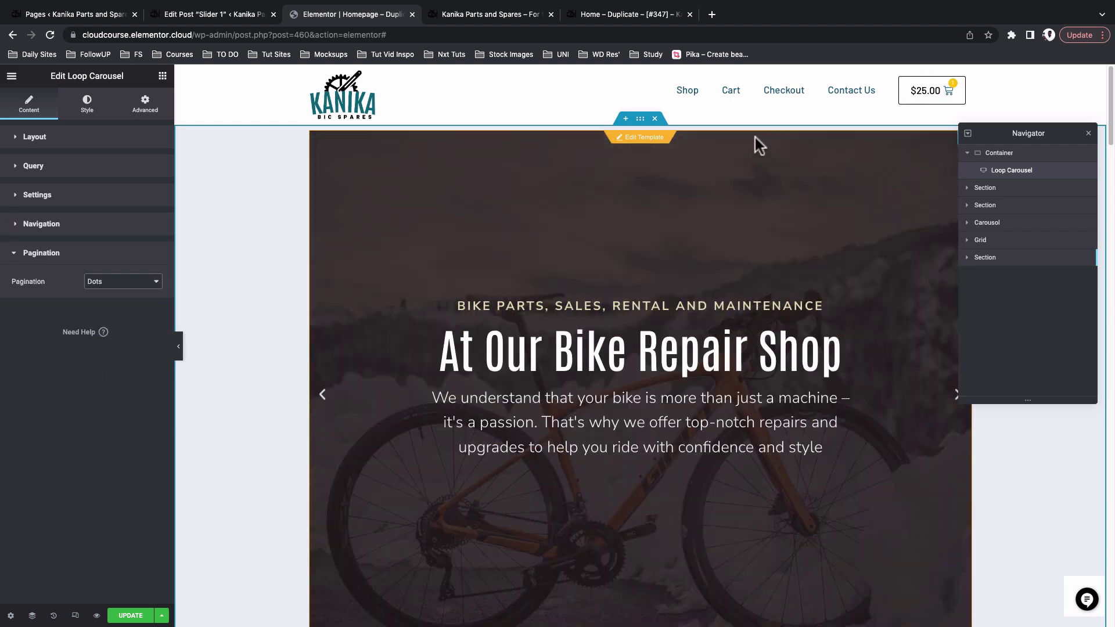
Step: Make the container holding the carousel full width
{"action": "left_click", "coordinate": [641, 120]}
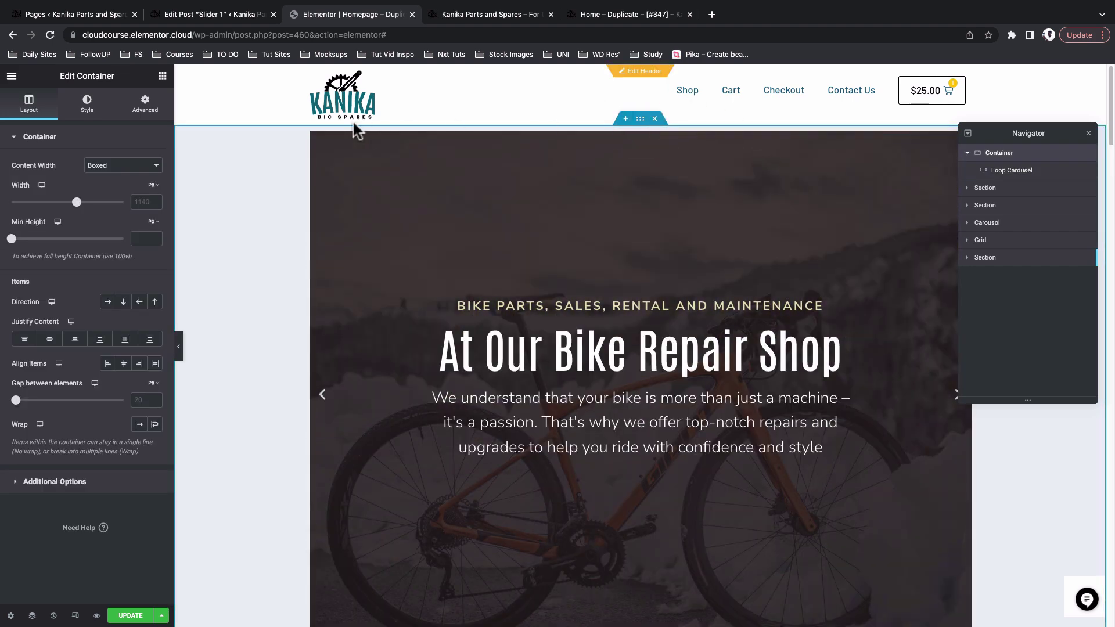
{"action": "left_click", "coordinate": [115, 168]}
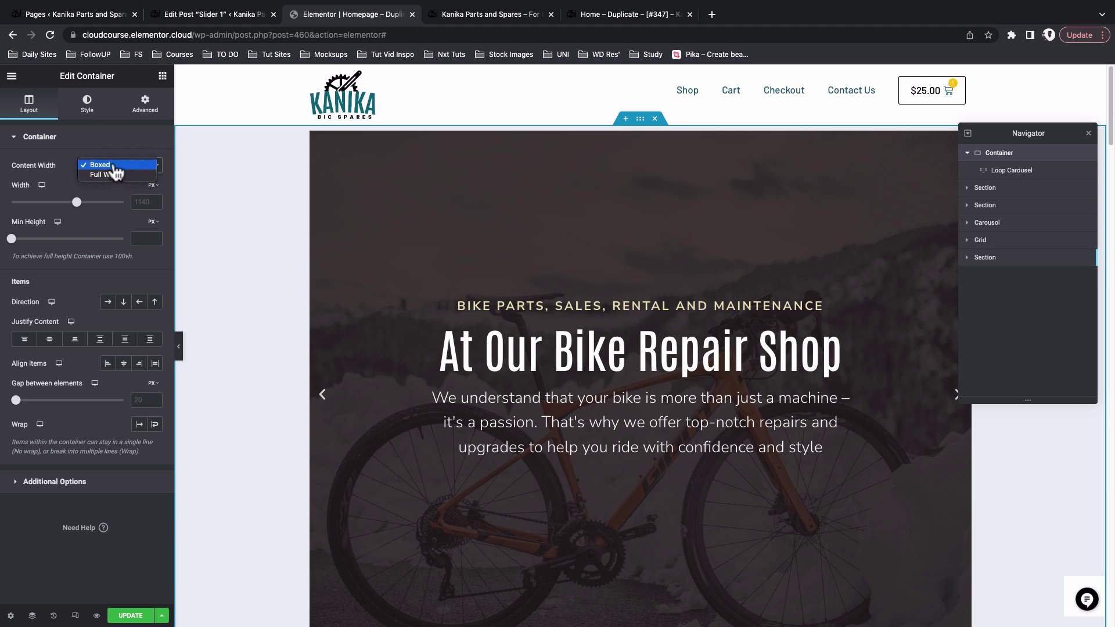
{"action": "left_click", "coordinate": [118, 174]}
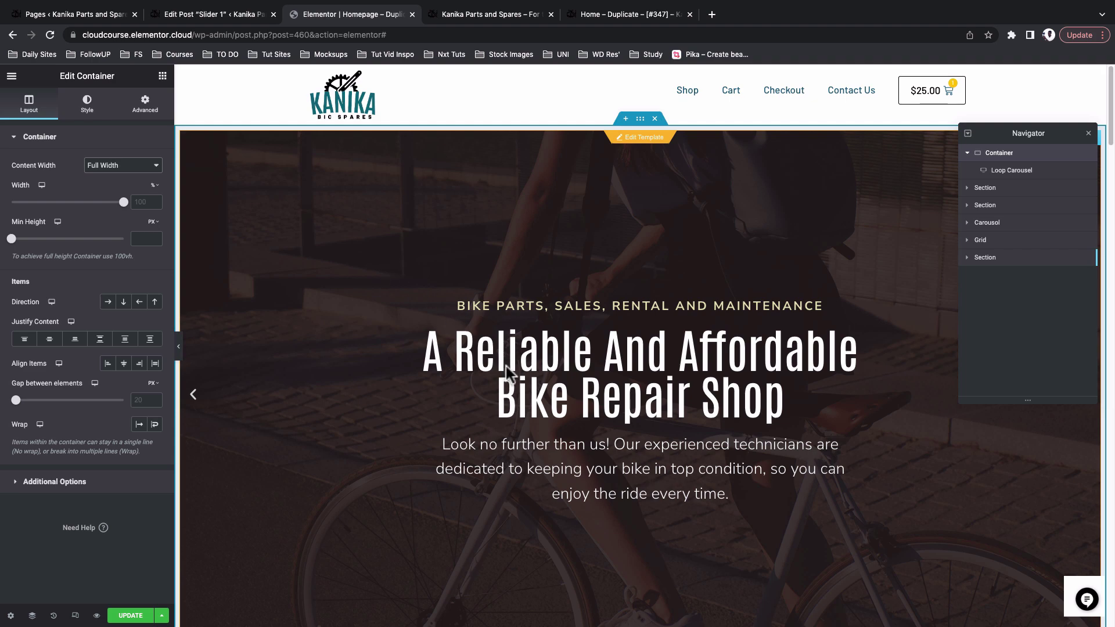
{"action": "scroll", "coordinate": [506, 372], "scroll_direction": "down", "scroll_amount": 5}
{"action": "scroll", "coordinate": [506, 372], "scroll_direction": "up", "scroll_amount": 5}
Step: Set the container's padding to 0 on all sides and advance a slide
{"action": "left_click", "coordinate": [143, 111]}
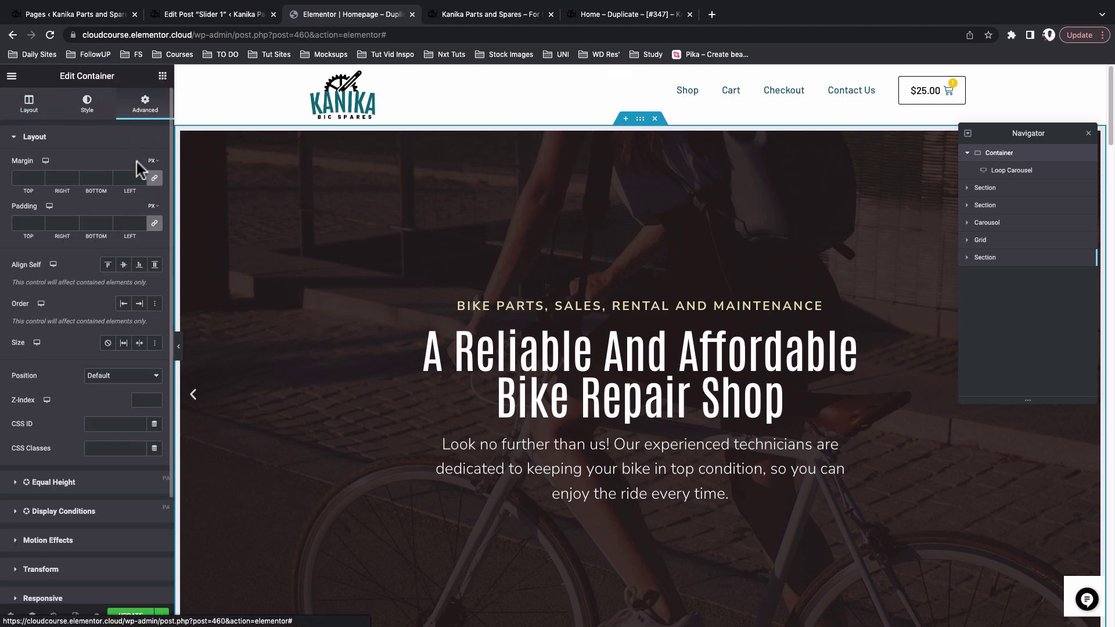
{"action": "left_click", "coordinate": [155, 224]}
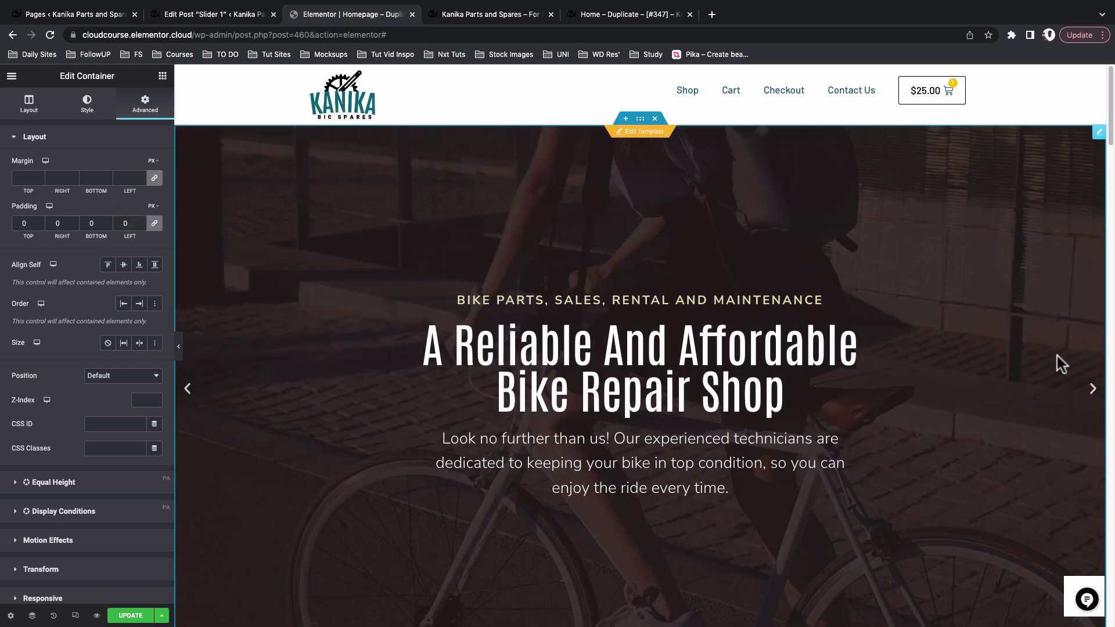
{"action": "left_click", "coordinate": [1093, 390]}
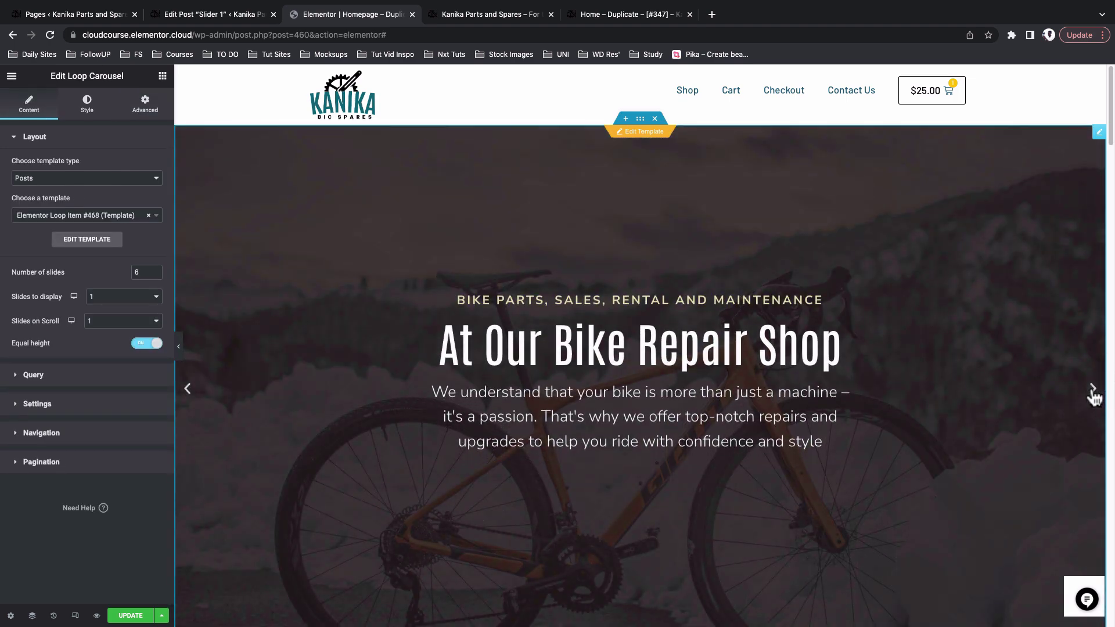
Step: Preview the page live, step through two hero slides, then return to the editor
{"action": "left_click", "coordinate": [1093, 395]}
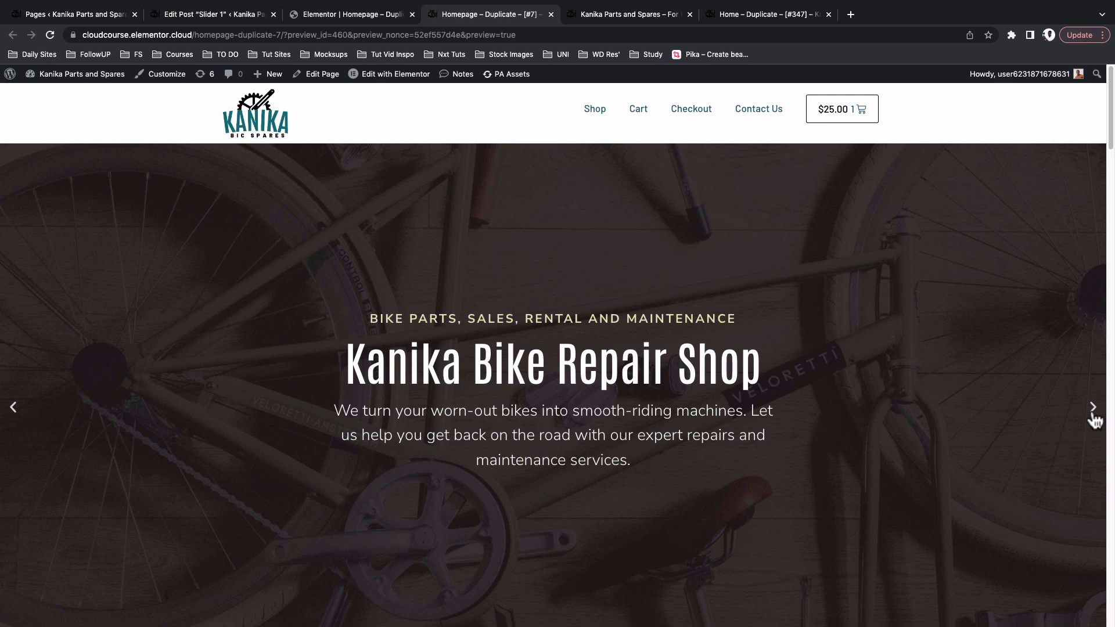
{"action": "left_click", "coordinate": [1094, 419]}
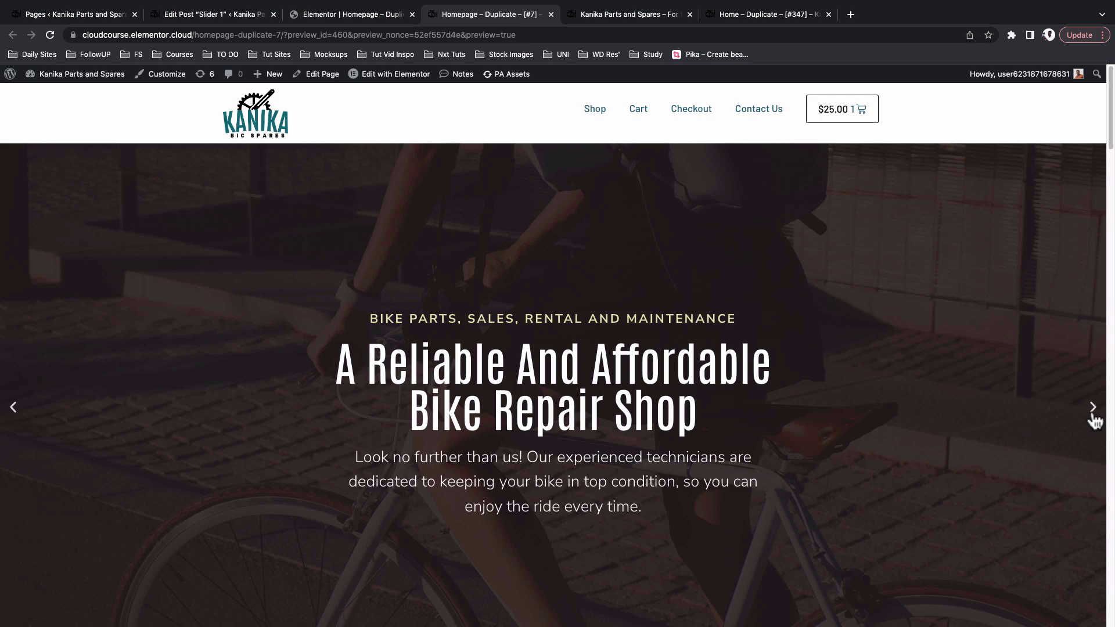
{"action": "left_click", "coordinate": [1094, 419]}
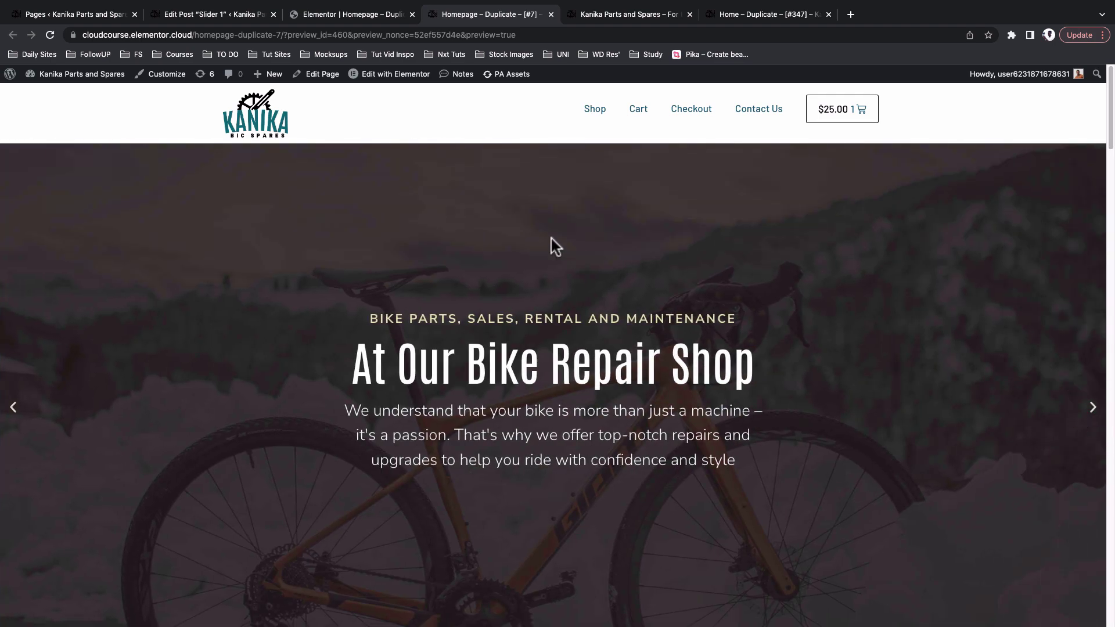
{"action": "left_click", "coordinate": [371, 17]}
Step: Set the Loop Carousel's gap between slides from 10 to 0 and update the page
{"action": "left_click", "coordinate": [968, 154]}
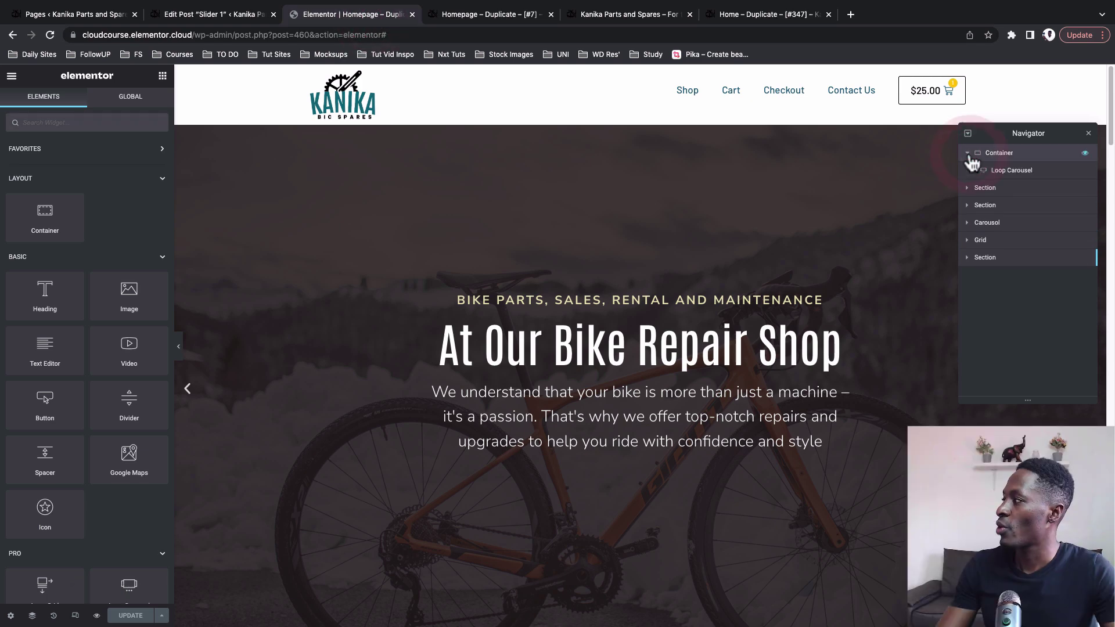
{"action": "left_click", "coordinate": [997, 171]}
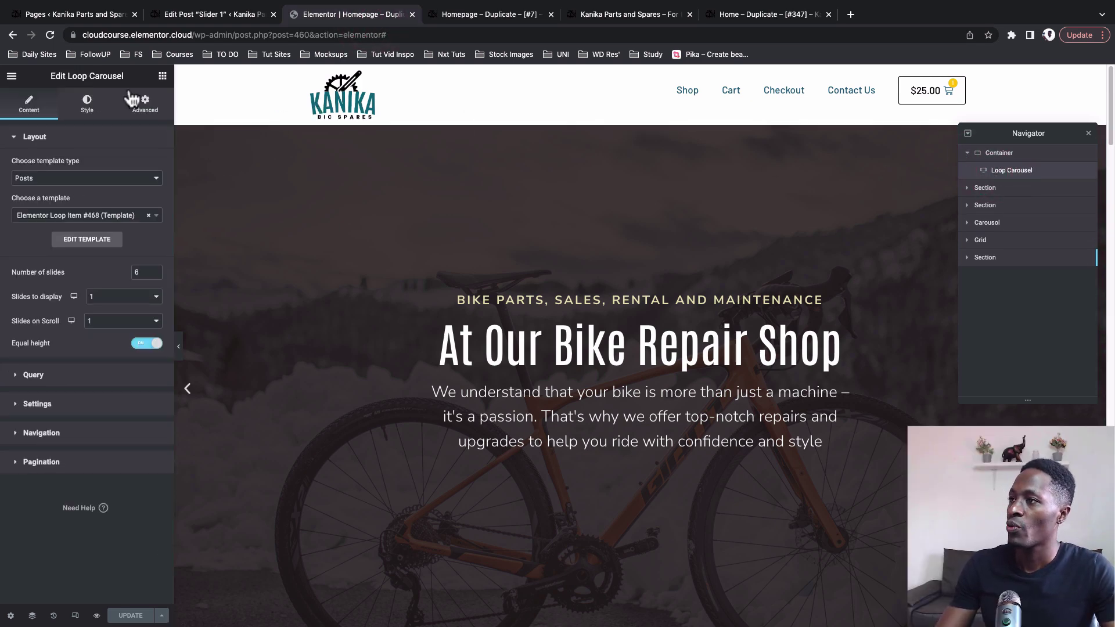
{"action": "left_click", "coordinate": [86, 114]}
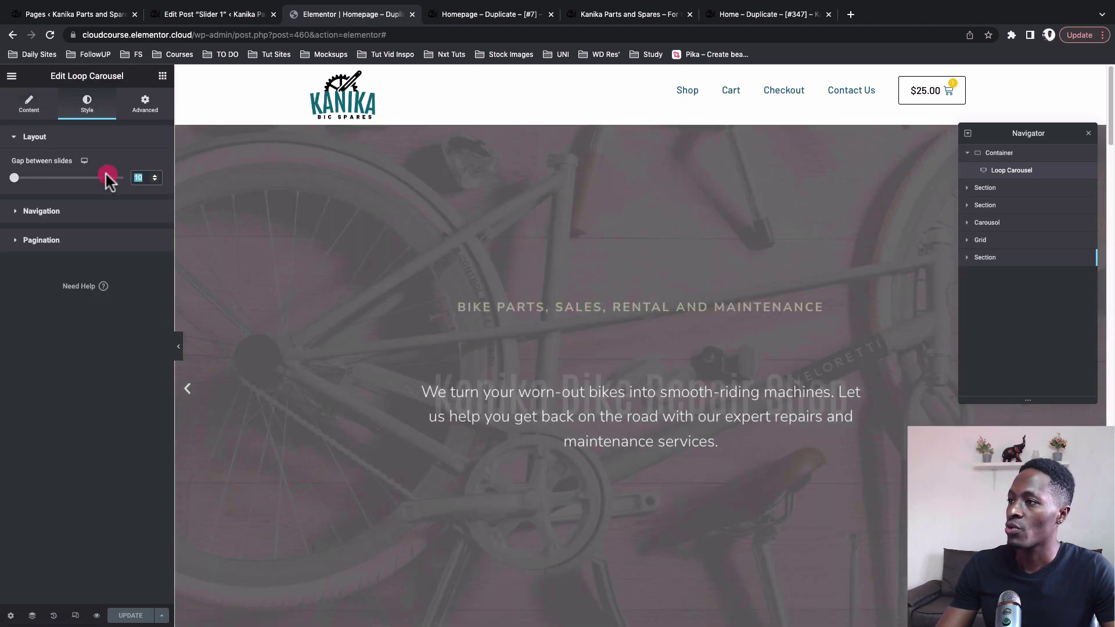
{"action": "left_click_drag", "start_coordinate": [106, 175], "coordinate": [14, 178]}
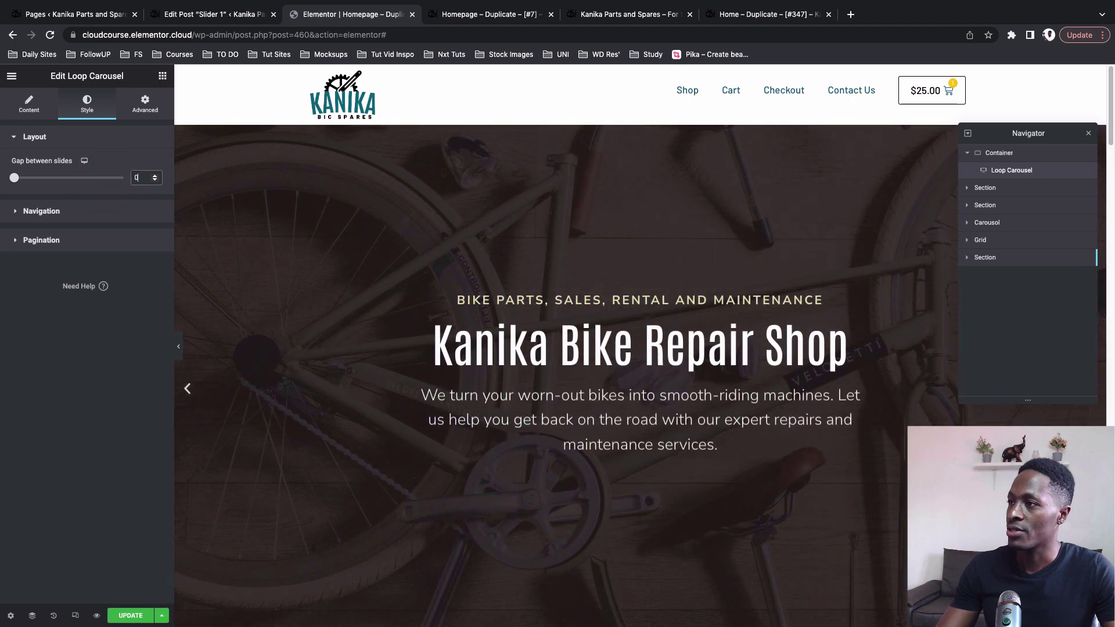
{"action": "left_click", "coordinate": [122, 618]}
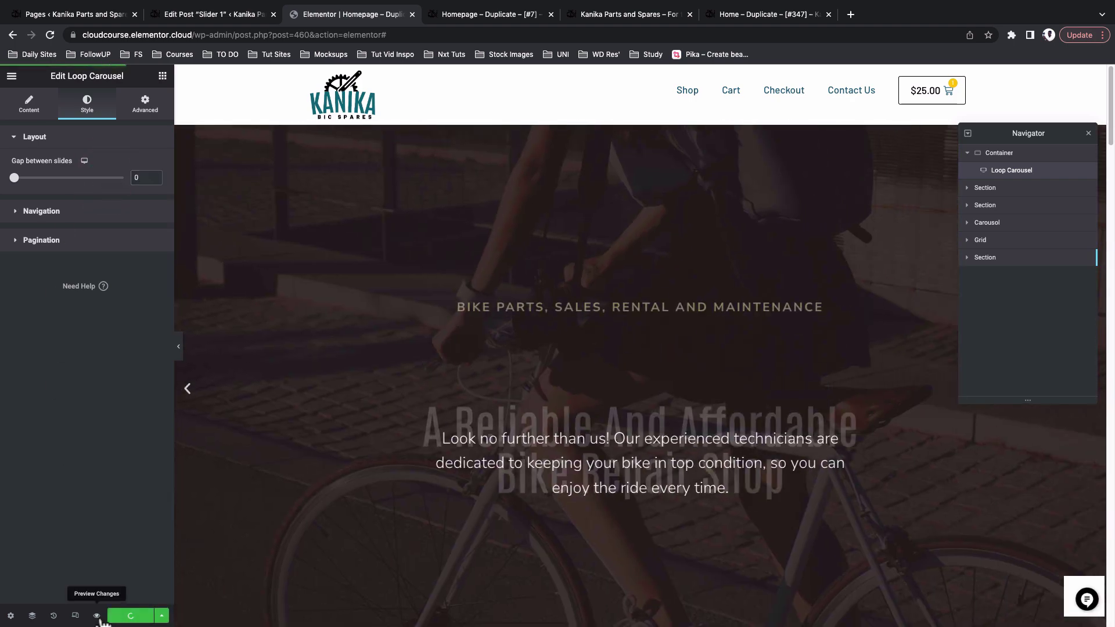
Step: Preview the saved page and advance through four gapless hero slides
{"action": "left_click", "coordinate": [97, 616]}
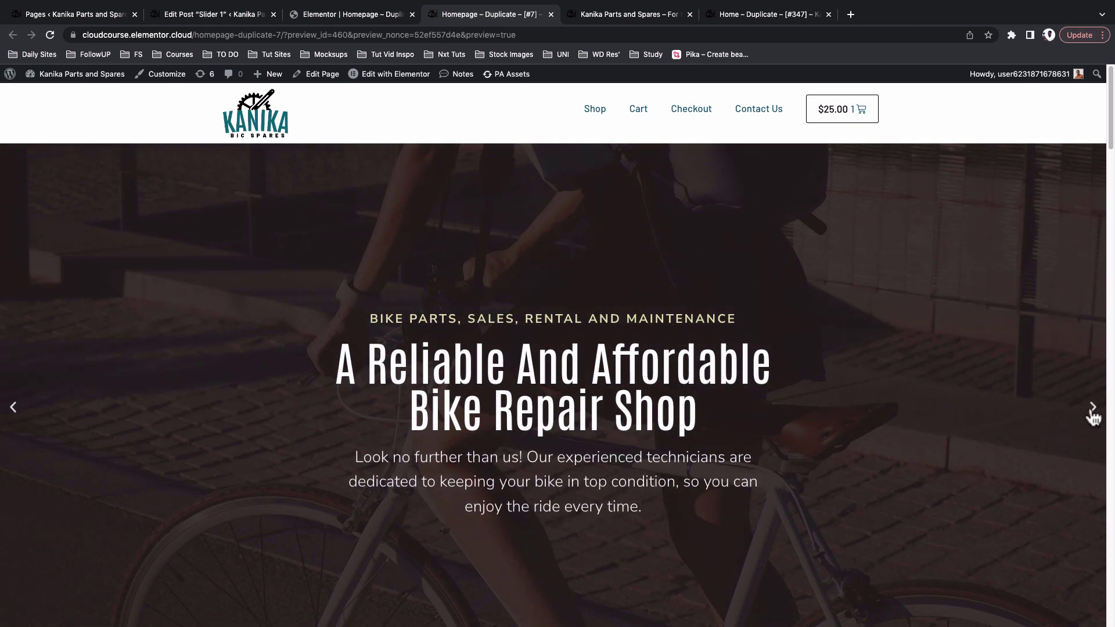
{"action": "left_click", "coordinate": [1092, 413]}
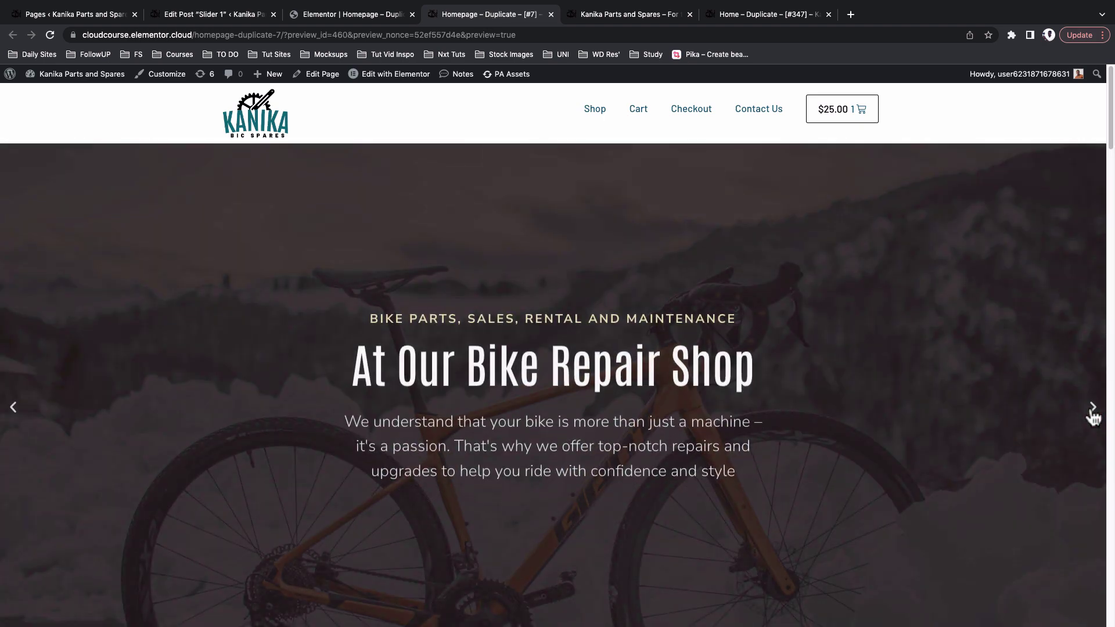
{"action": "left_click", "coordinate": [1092, 414]}
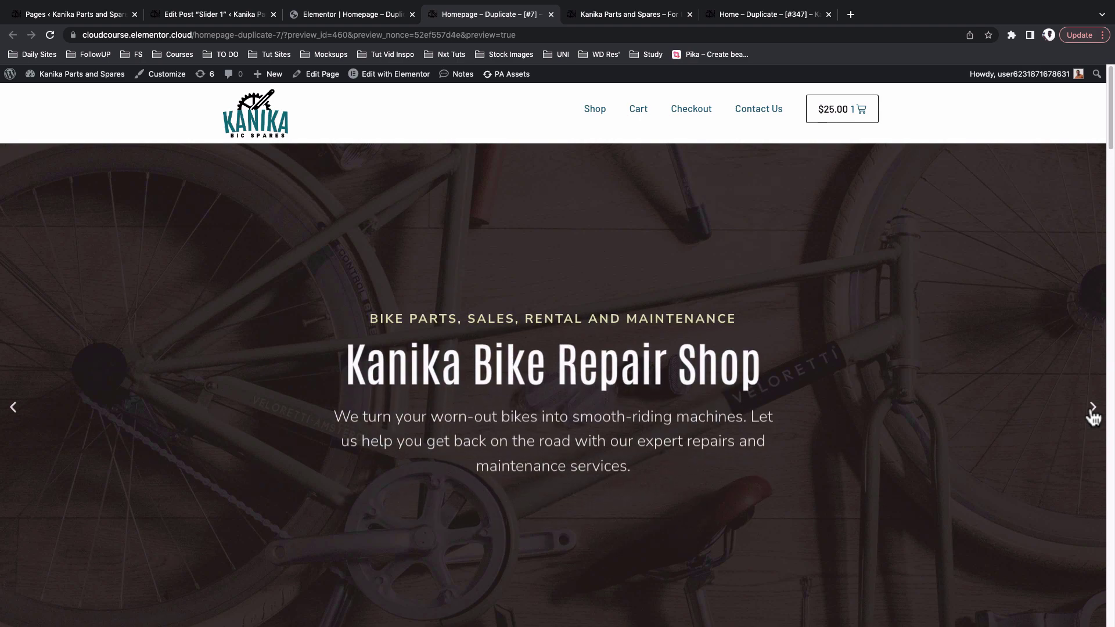
{"action": "left_click", "coordinate": [1092, 413]}
{"action": "left_click", "coordinate": [1091, 414]}
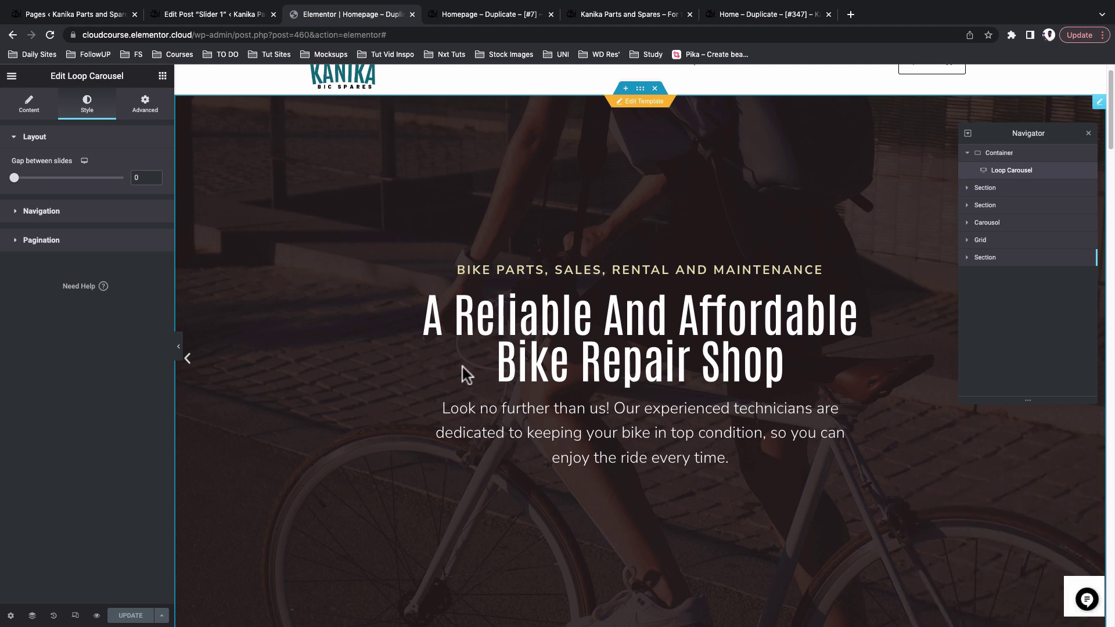
Step: Set the pagination dots to size 35 with Inside position, then update
{"action": "scroll", "coordinate": [462, 367], "scroll_direction": "down", "scroll_amount": 1}
{"action": "left_click", "coordinate": [75, 239]}
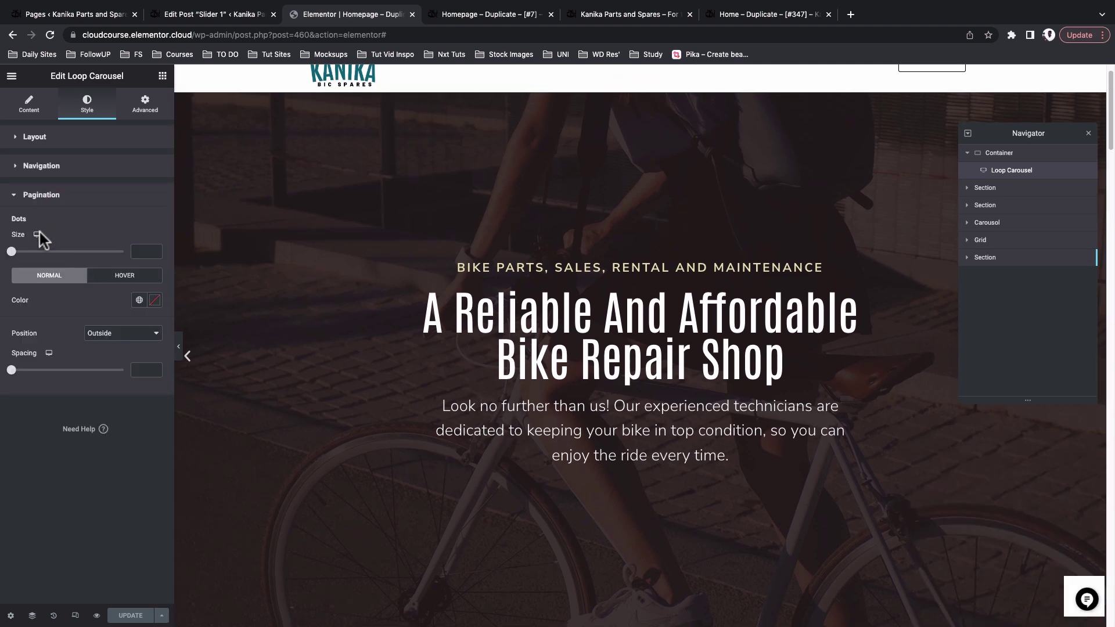
{"action": "scroll", "coordinate": [317, 347], "scroll_direction": "down", "scroll_amount": 3}
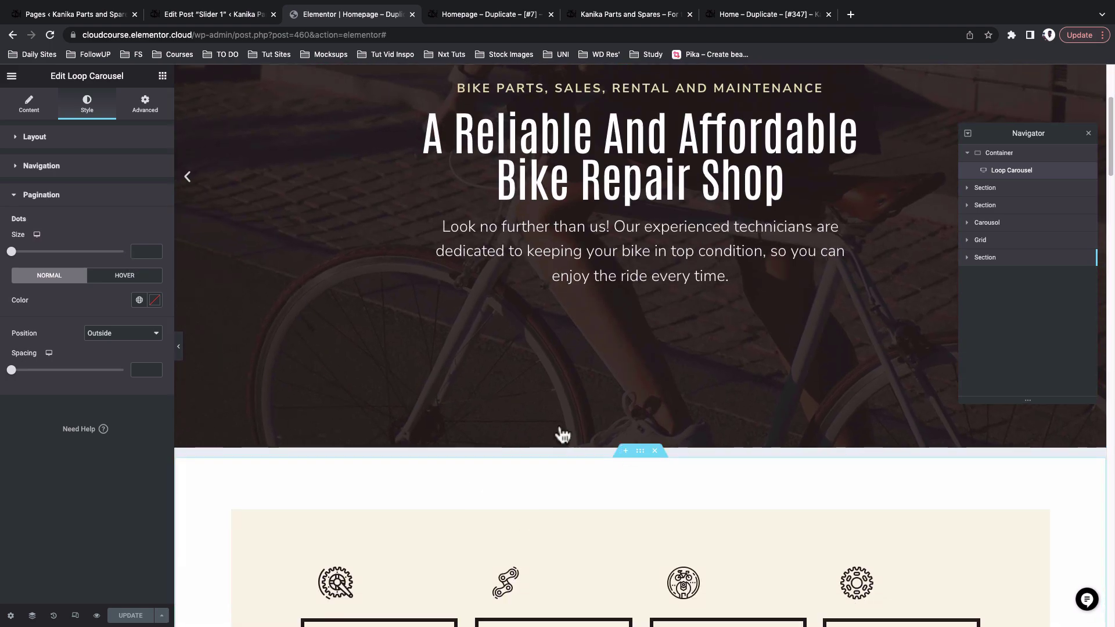
{"action": "left_click", "coordinate": [142, 251]}
{"action": "type", "text": "35"}
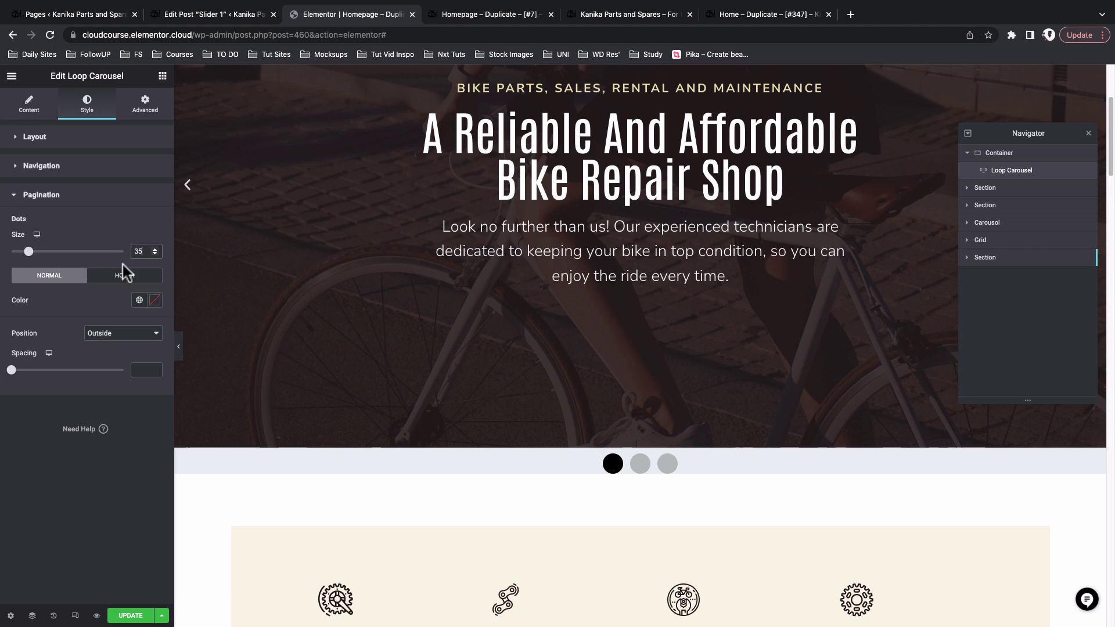
{"action": "left_click", "coordinate": [110, 334]}
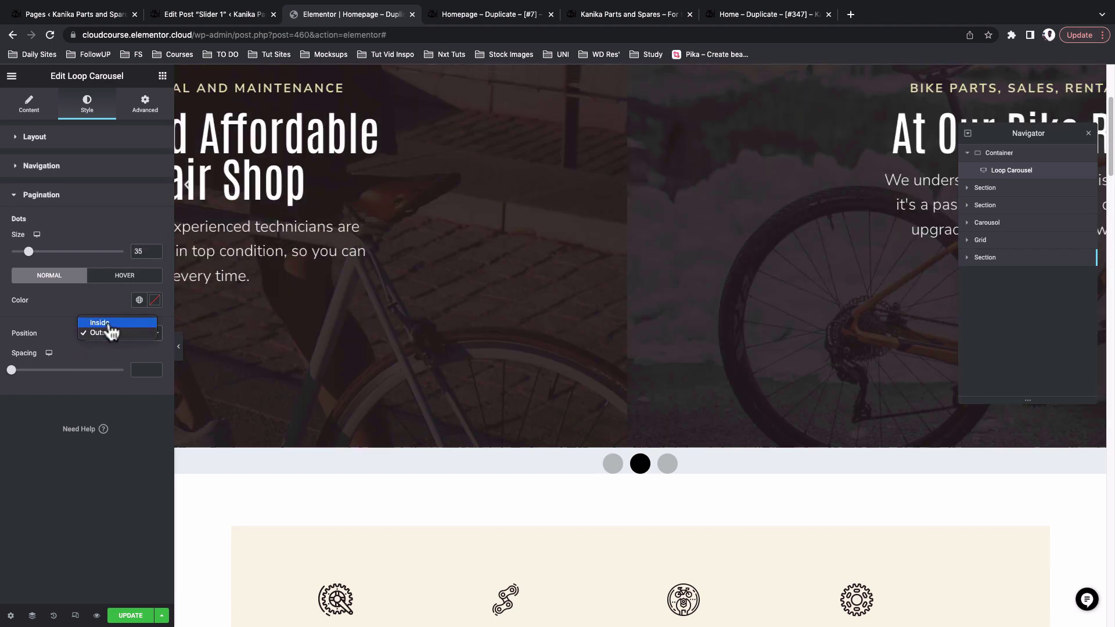
{"action": "left_click", "coordinate": [111, 325]}
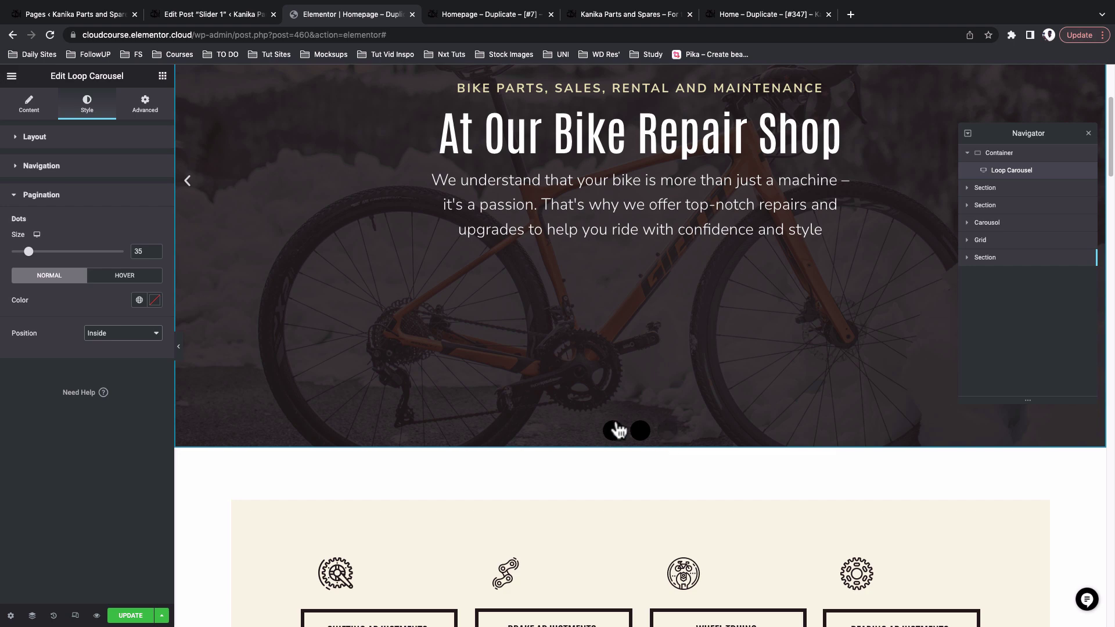
{"action": "left_click", "coordinate": [131, 616]}
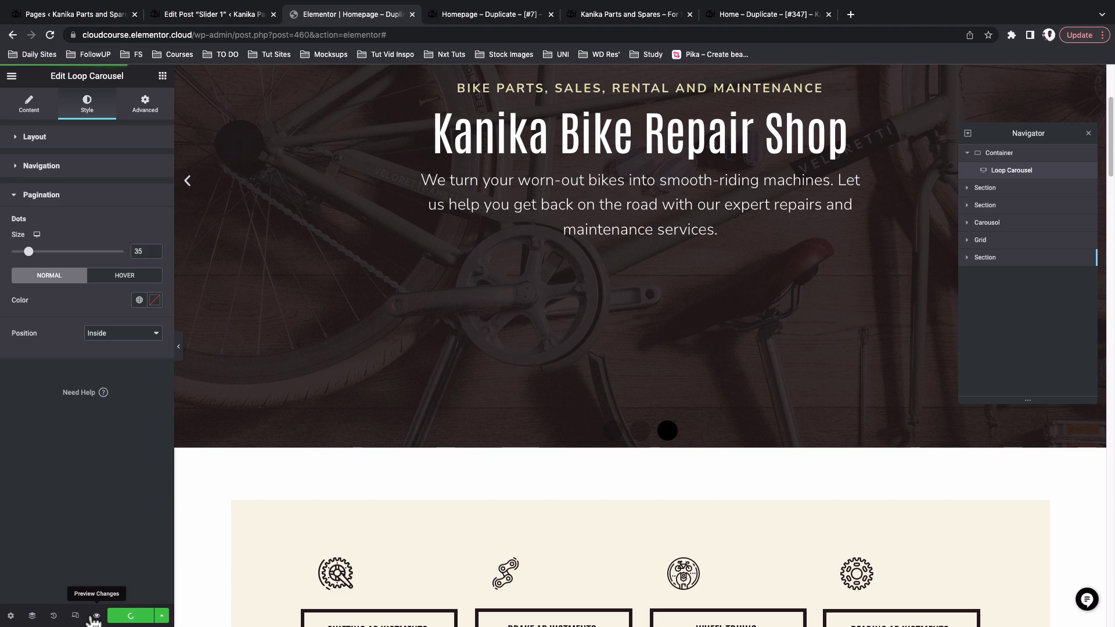
Step: Preview the page, jump to the first and third slides via dots, then return
{"action": "left_click", "coordinate": [97, 615]}
{"action": "left_click", "coordinate": [552, 610]}
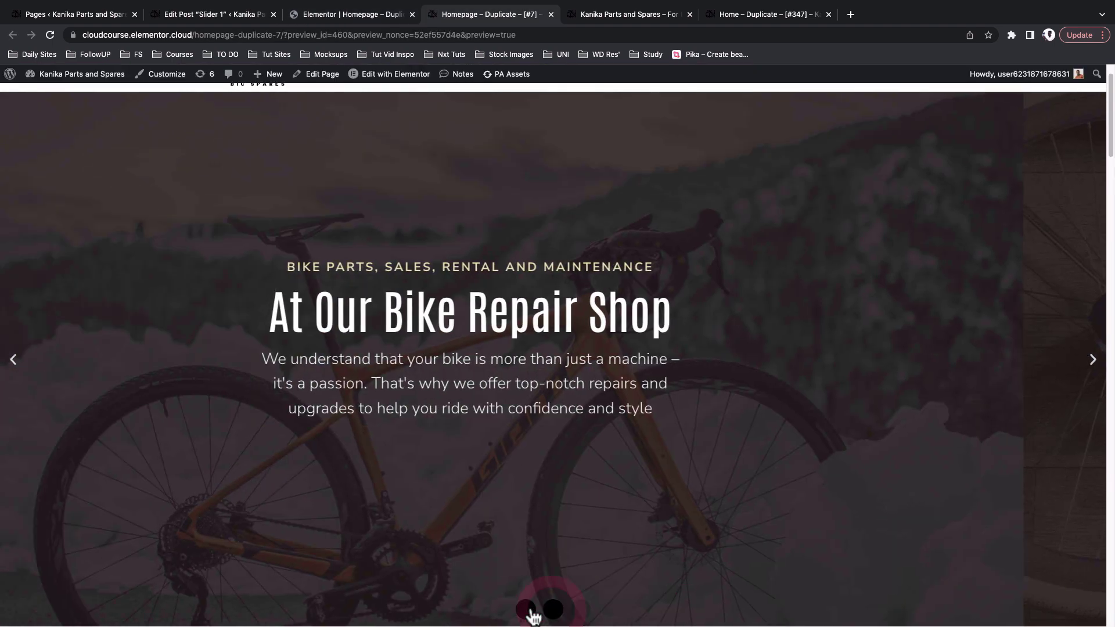
{"action": "left_click", "coordinate": [526, 608]}
{"action": "left_click", "coordinate": [576, 610]}
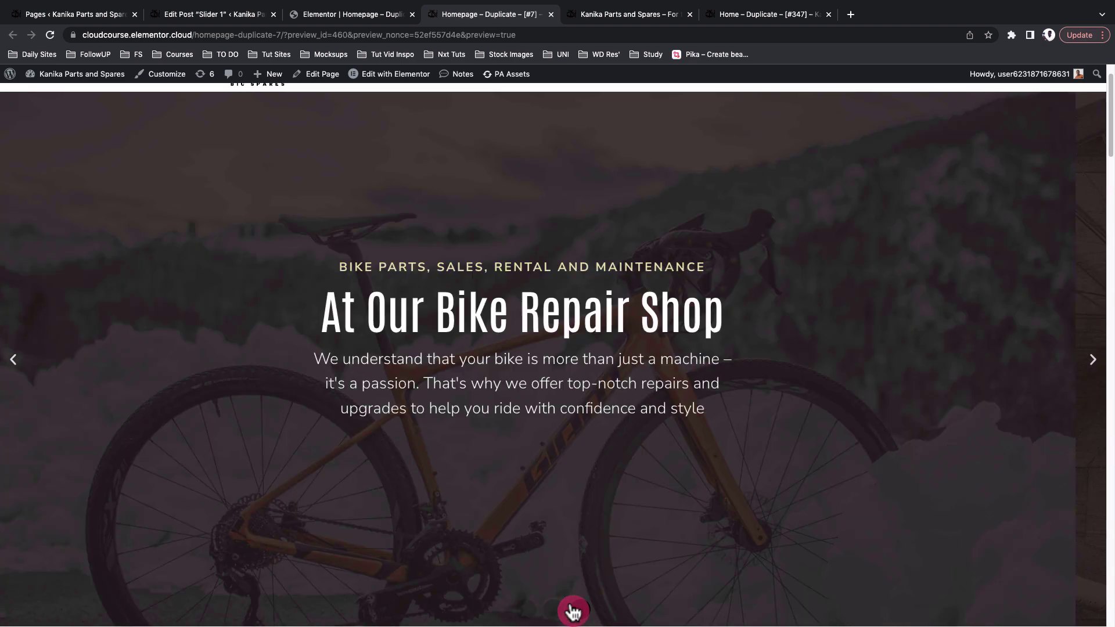
{"action": "left_click", "coordinate": [351, 16]}
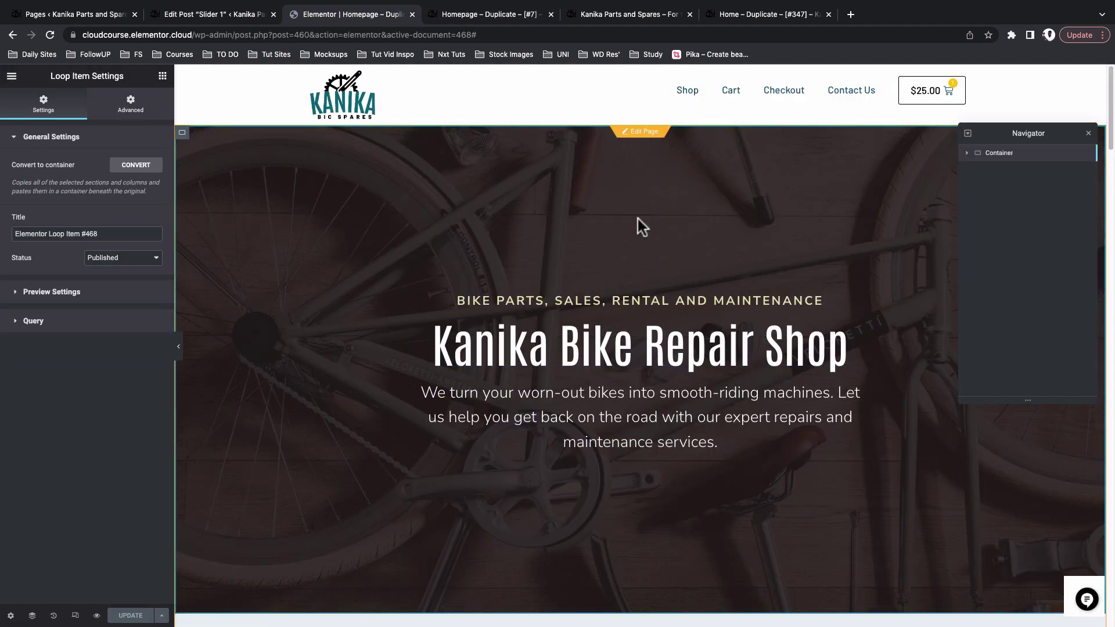
Step: Preview the slide template at 360 px Mobile Portrait and select its top Container in the Navigator
{"action": "left_click", "coordinate": [75, 615]}
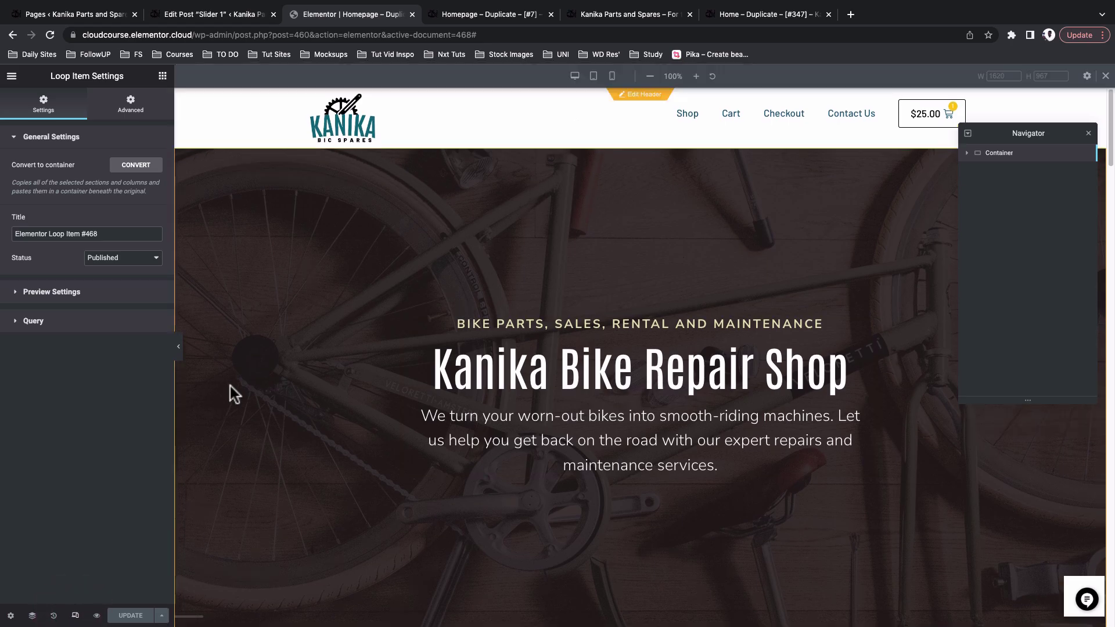
{"action": "left_click", "coordinate": [611, 81]}
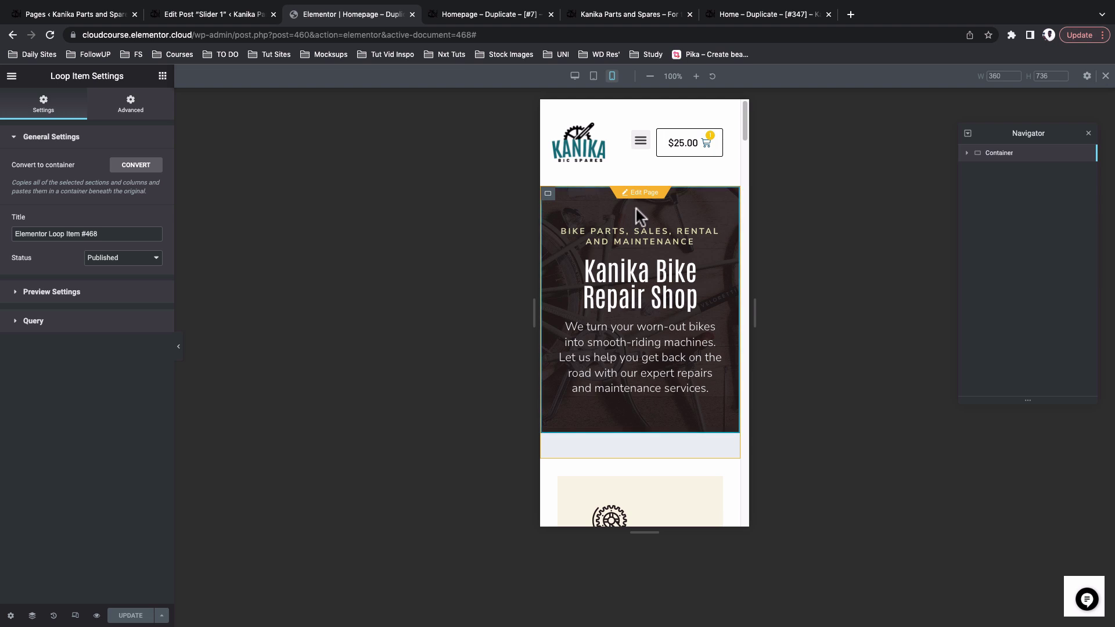
{"action": "left_click", "coordinate": [967, 154]}
{"action": "left_click", "coordinate": [970, 170]}
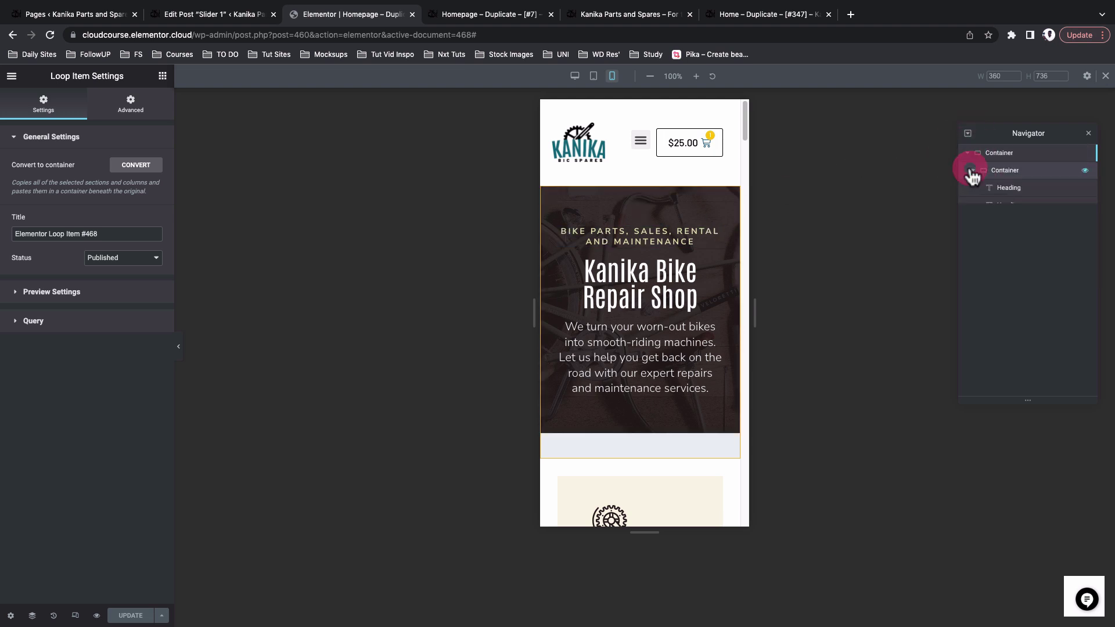
{"action": "left_click", "coordinate": [998, 154]}
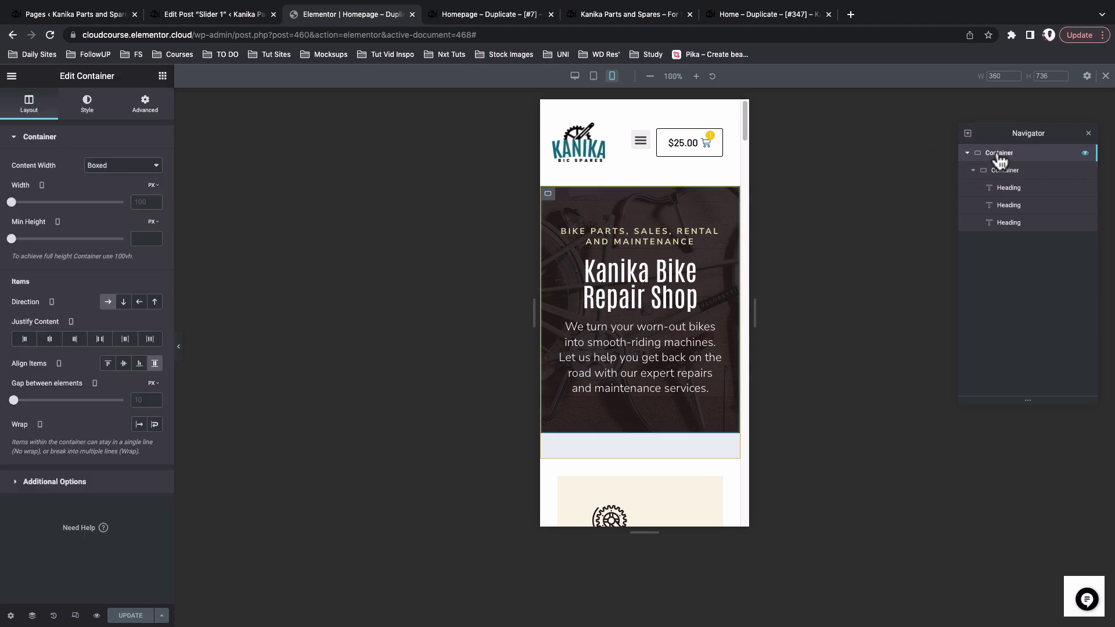
Step: Set the mobile container background Image Size to Medium - 300 x 300, update, and view the live homepage
{"action": "left_click", "coordinate": [87, 104]}
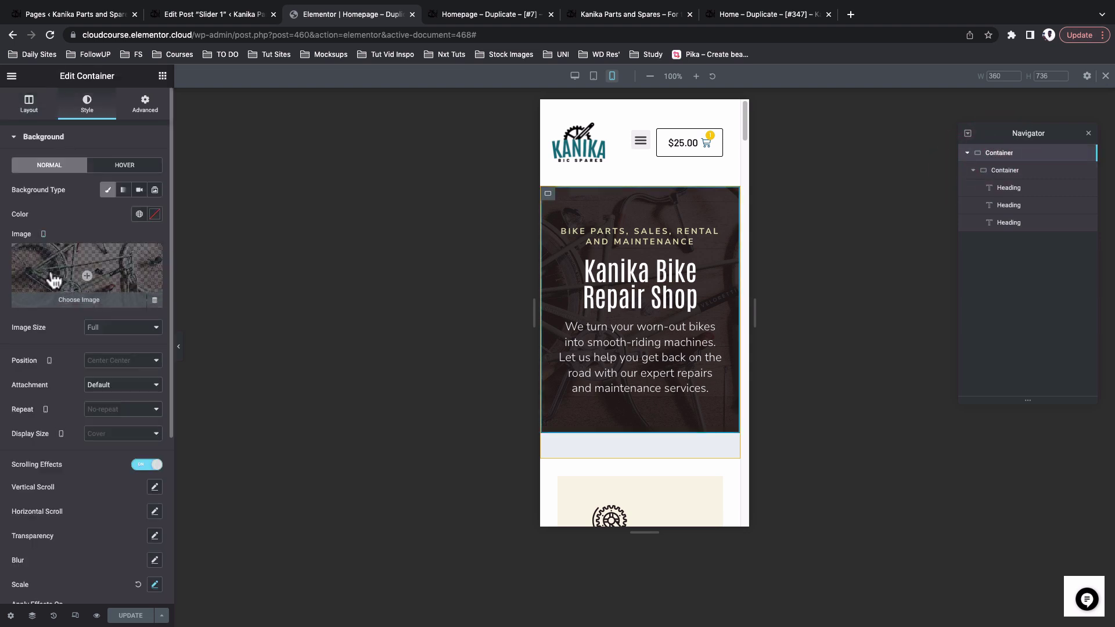
{"action": "left_click", "coordinate": [112, 332]}
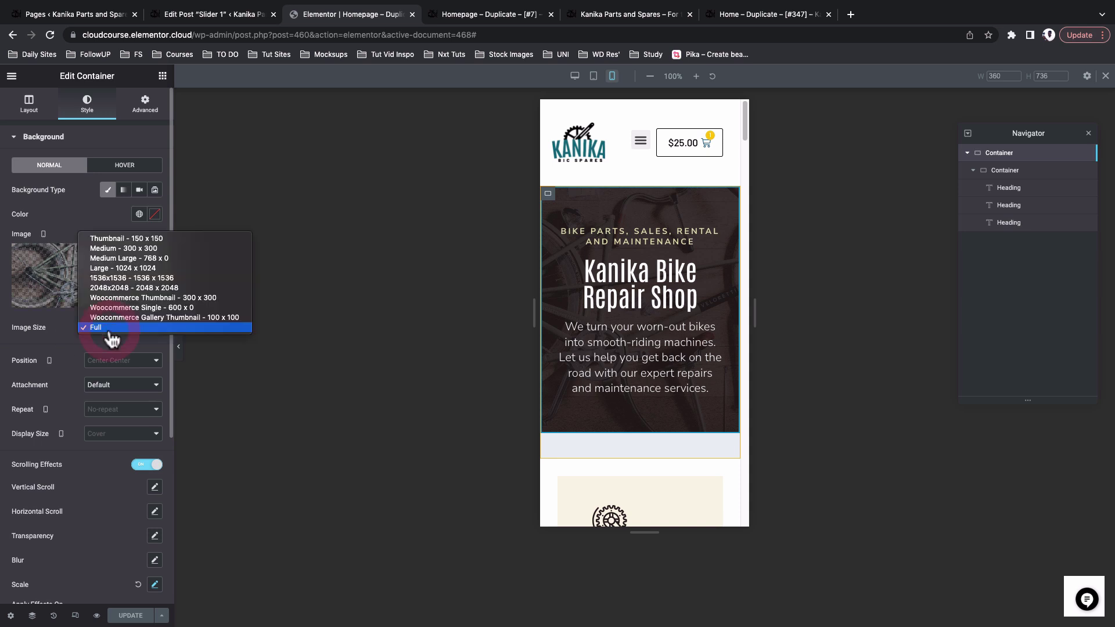
{"action": "left_click", "coordinate": [133, 260]}
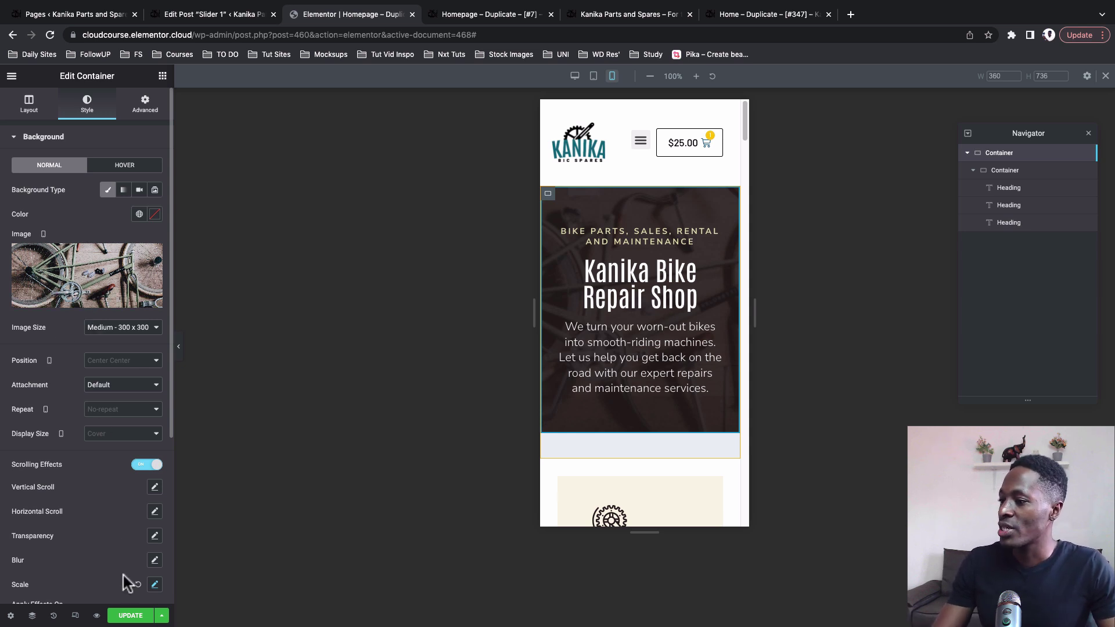
{"action": "left_click", "coordinate": [129, 615]}
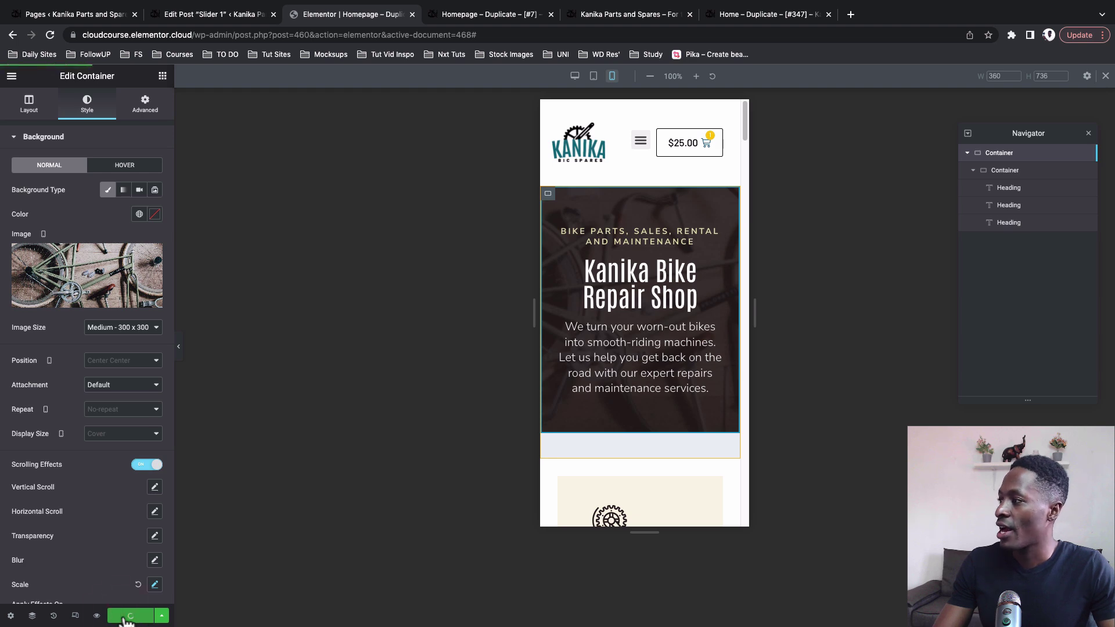
{"action": "key", "text": "ctrl+Tab"}
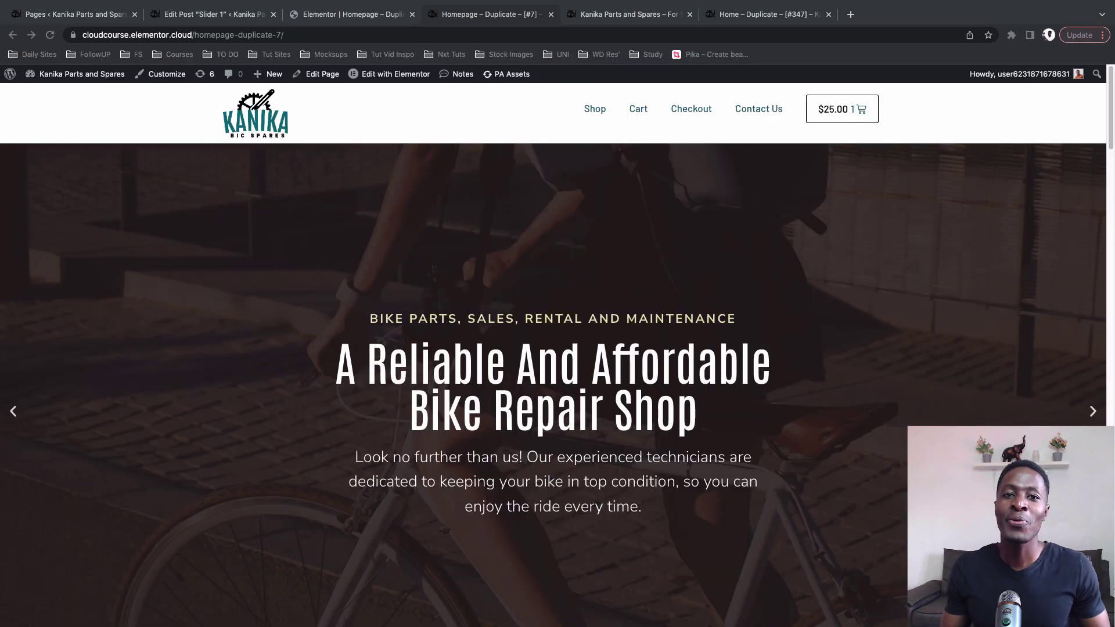